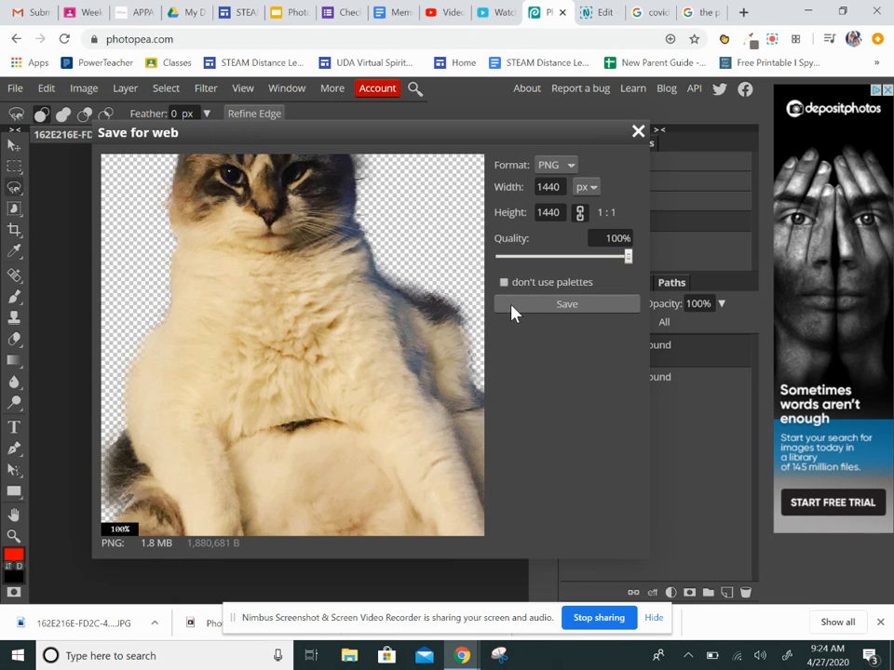
Step: Save the cut-out cat as a 1440 by 1440 px PNG at 100% quality
click(511, 308)
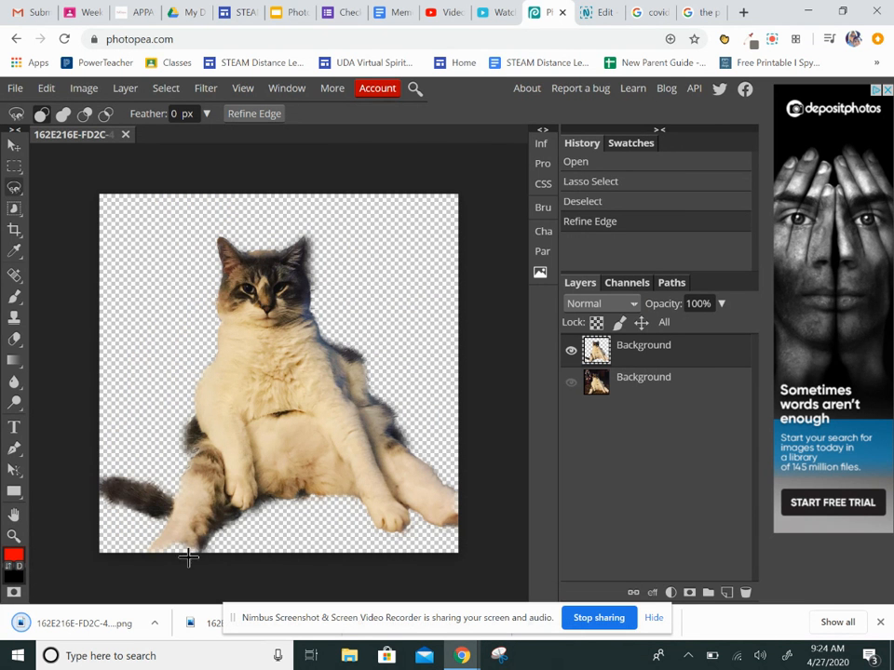
Step: Search Google for "couch background" in a new browser tab and show the image results
click(745, 13)
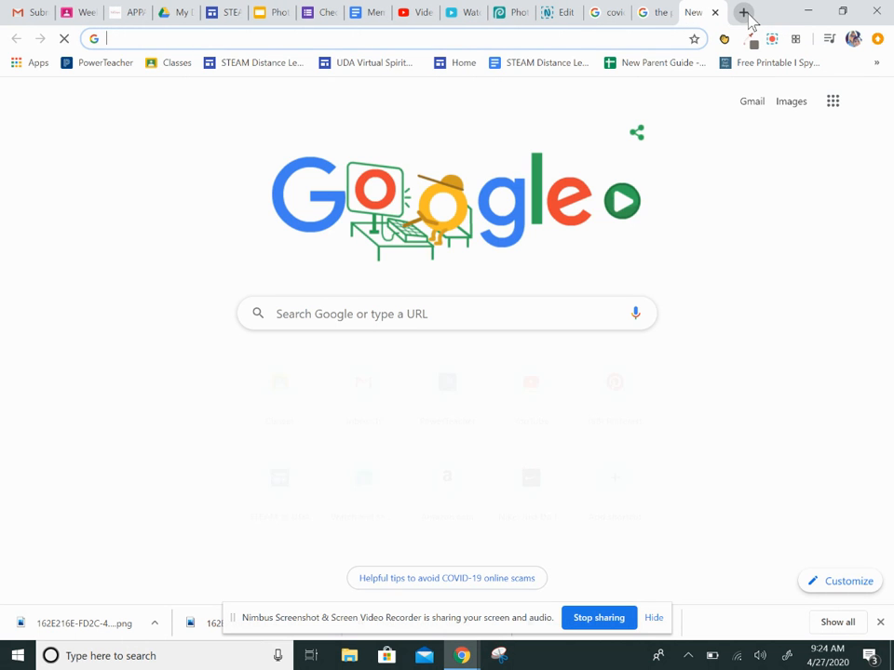
text(couch b)
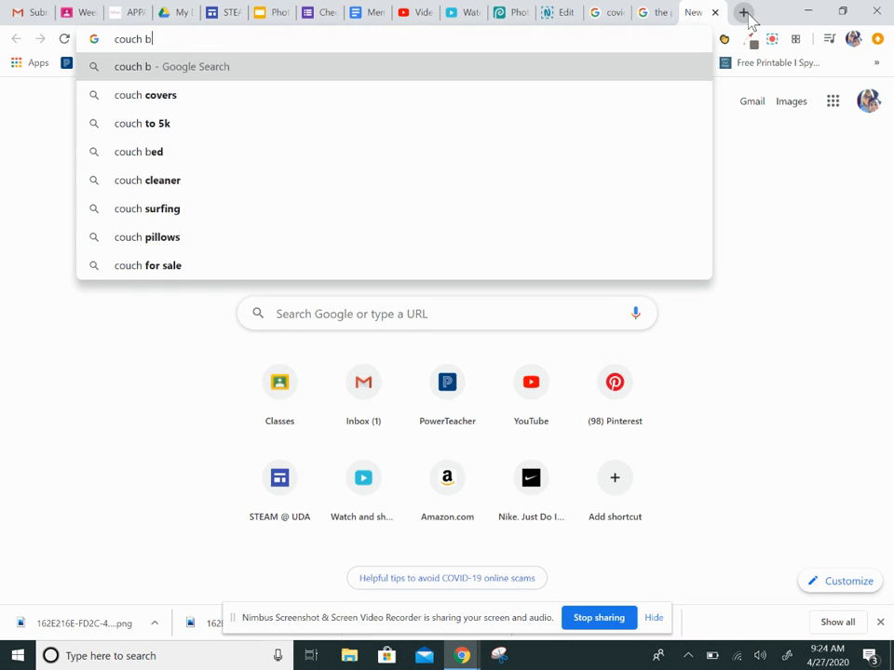
text(ackgro)
key(Return)
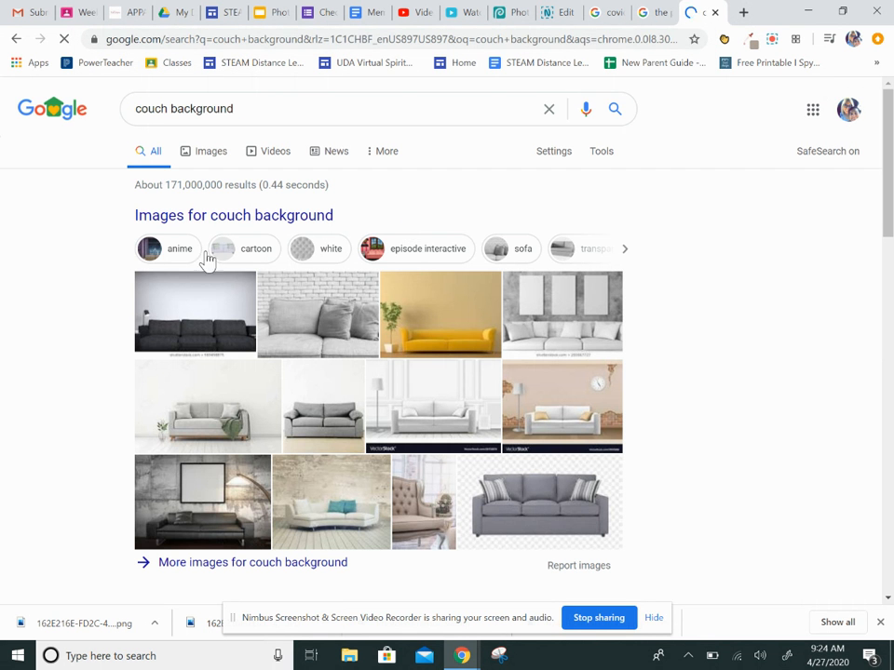
click(199, 223)
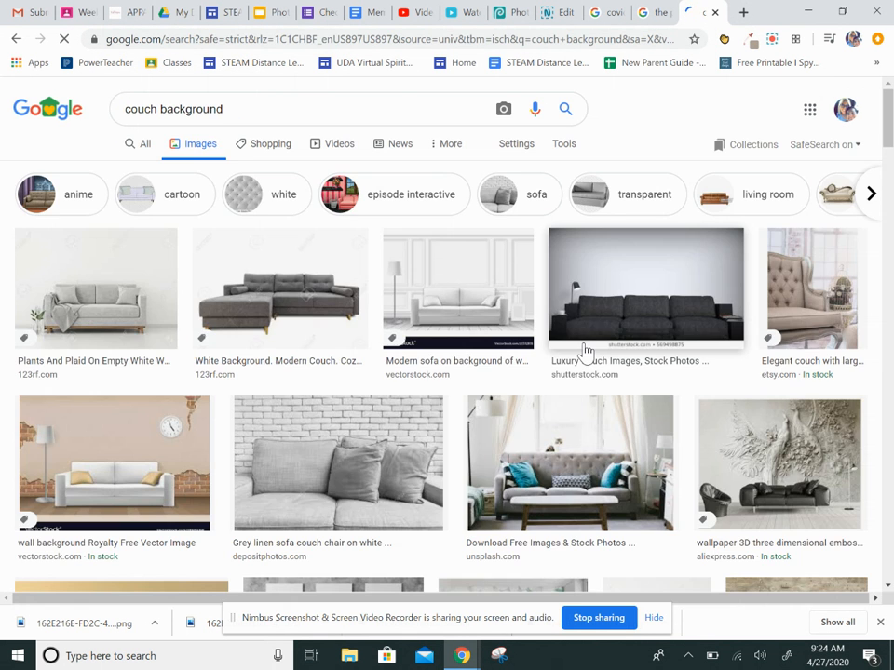
Step: Browse the couch images and copy the unsplash.com picture of the gray couch with teal pillows in front of a window
scroll(587, 350, down, 4)
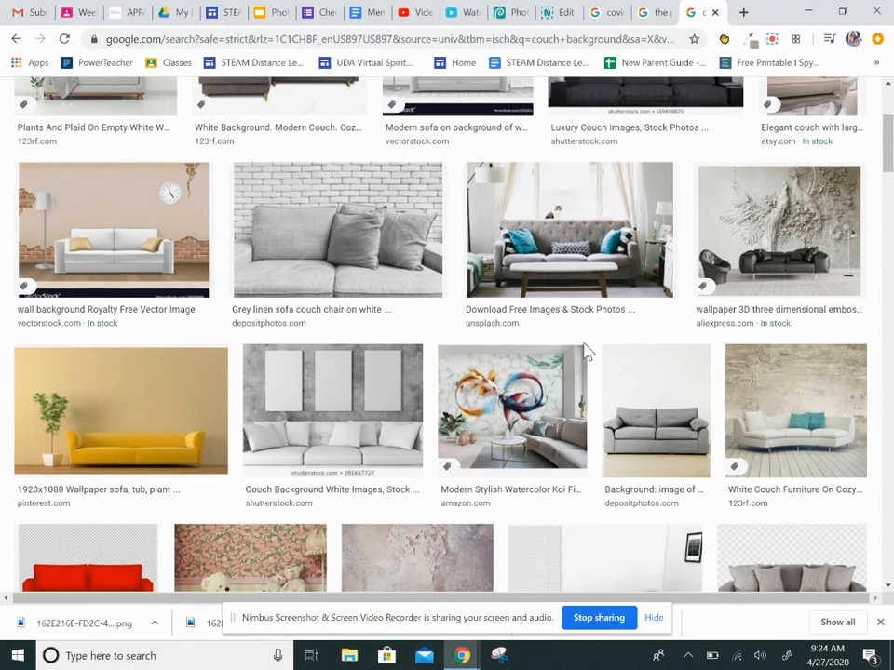
scroll(587, 350, down, 2)
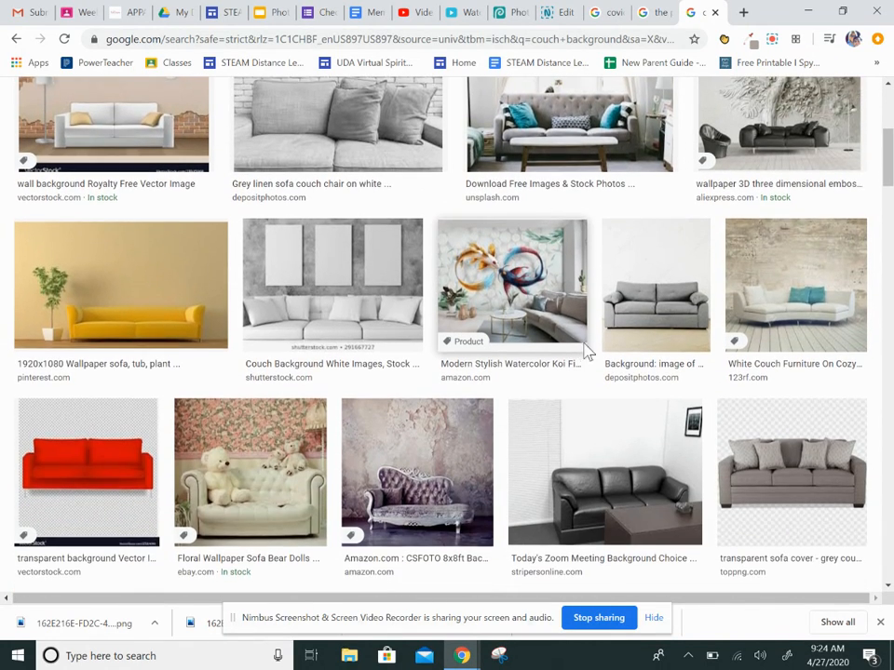
scroll(587, 352, up, 3)
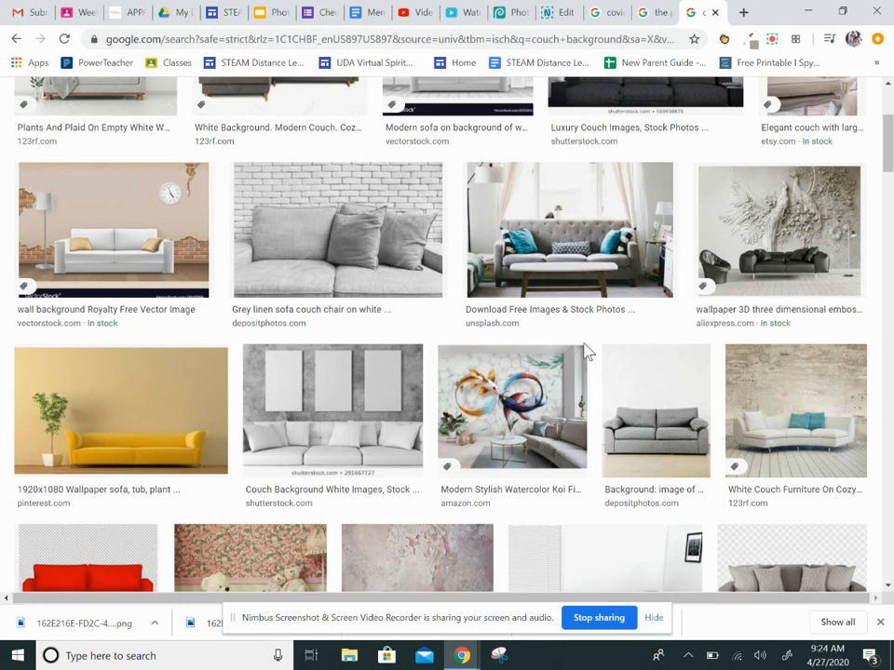
scroll(587, 351, down, 5)
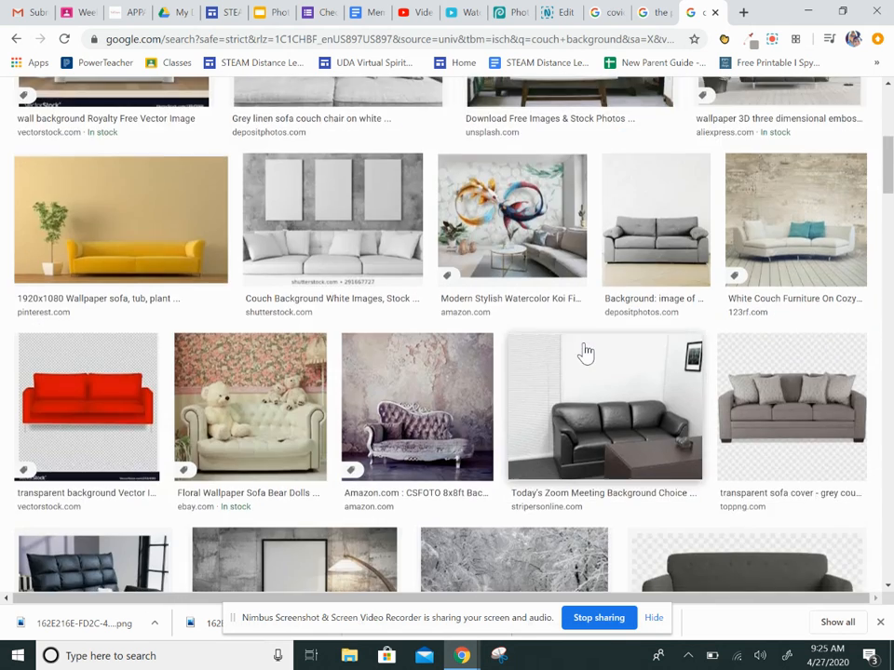
scroll(586, 352, down, 7)
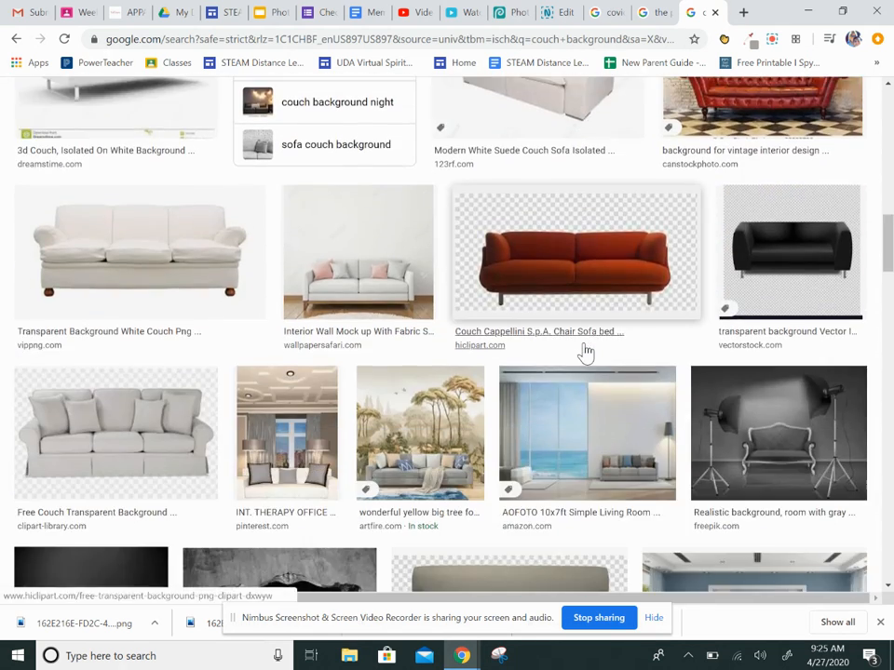
scroll(586, 352, down, 2)
scroll(587, 352, down, 2)
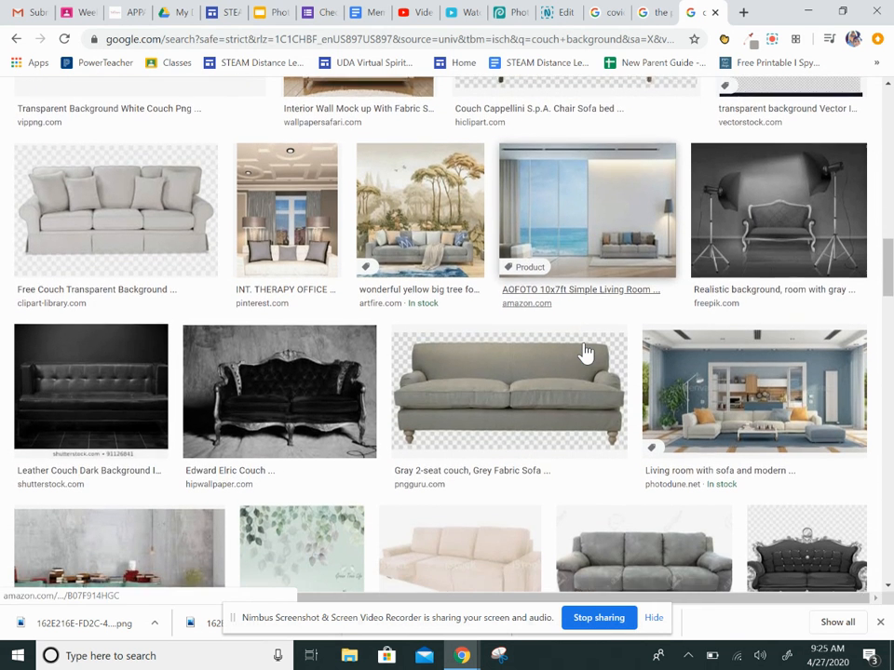
scroll(585, 351, down, 1)
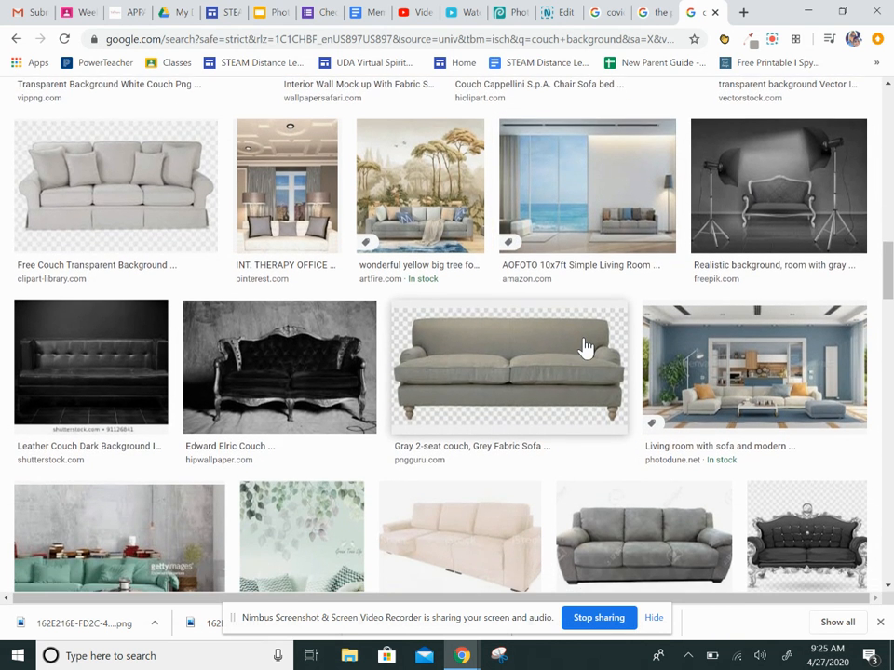
scroll(584, 347, down, 1)
scroll(585, 347, down, 2)
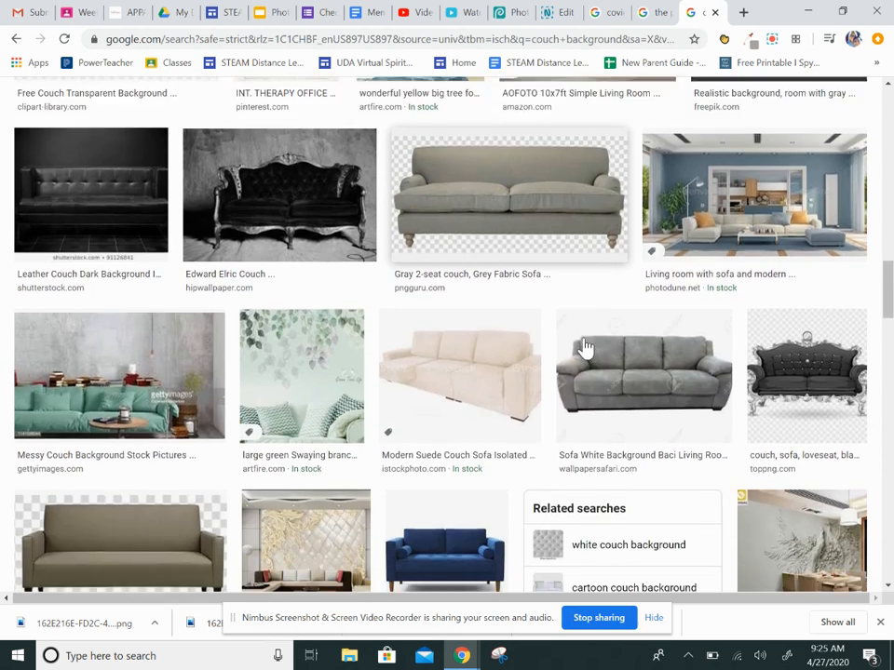
scroll(584, 347, up, 10)
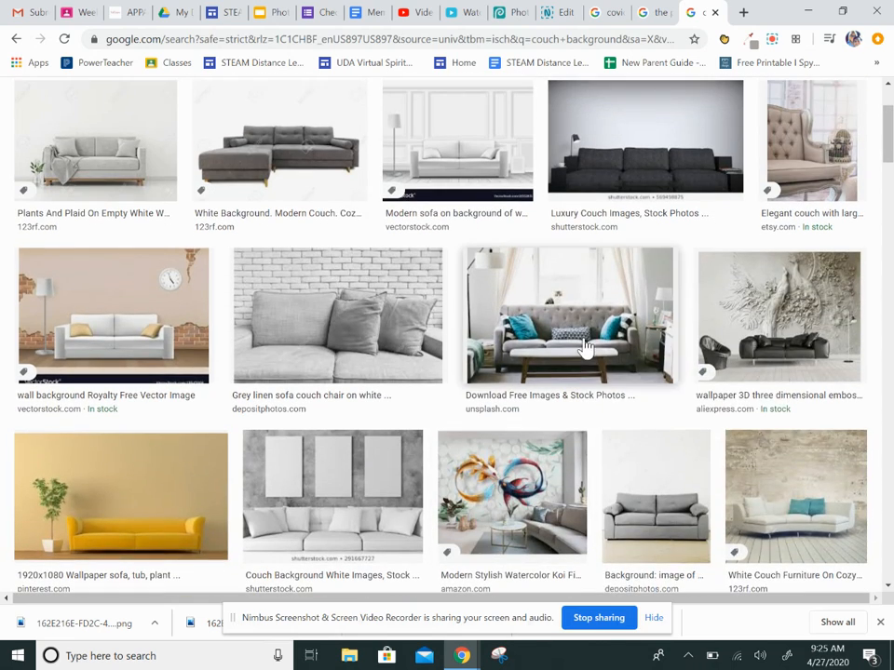
right_click(586, 347)
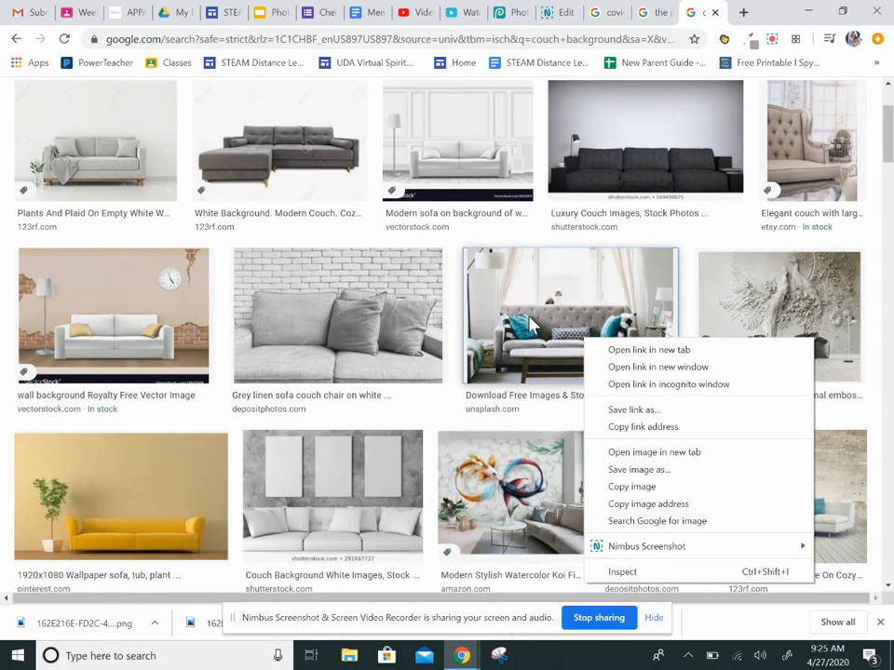
right_click(547, 334)
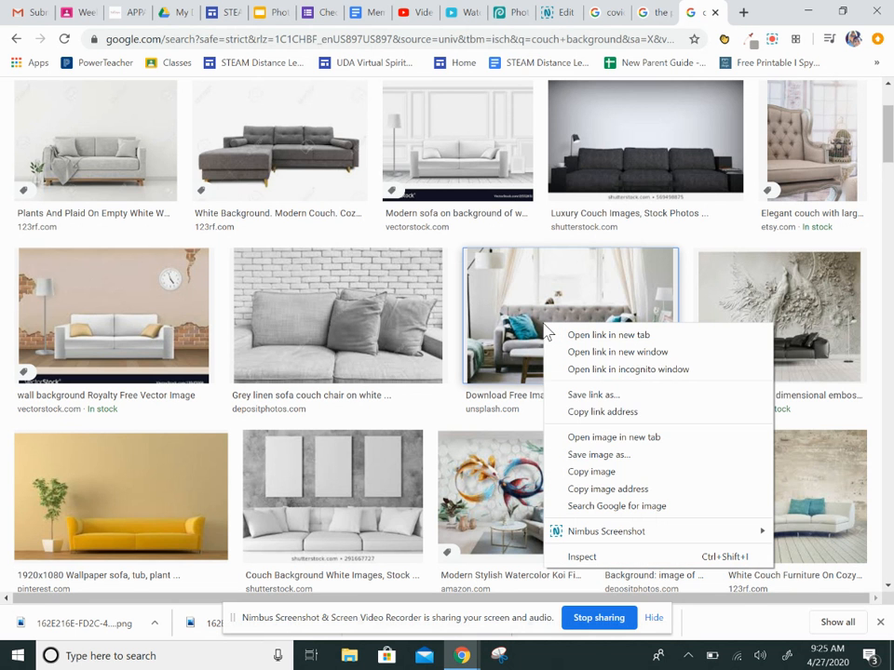
click(591, 471)
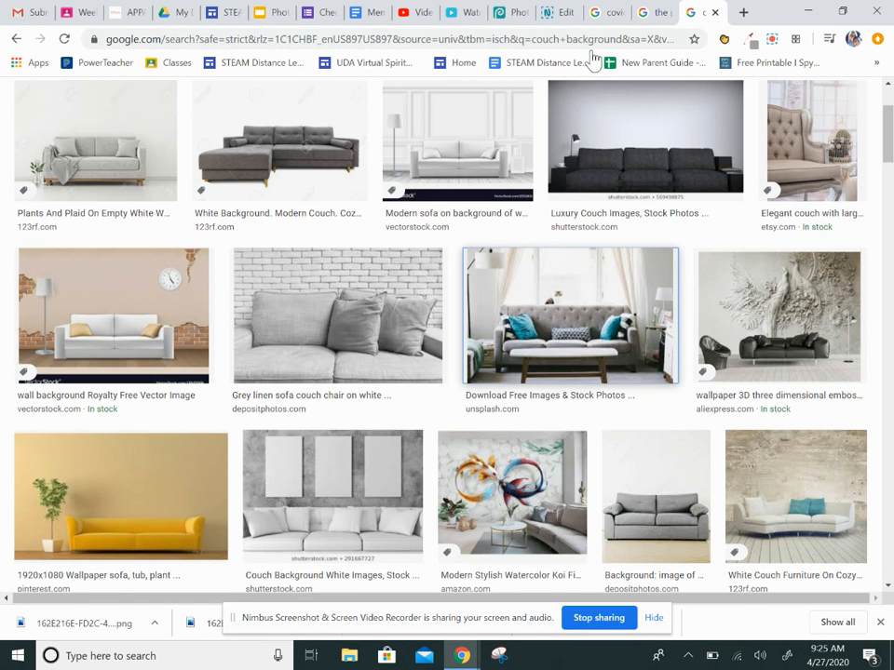
Step: Switch to Photopea and reload the page, discarding the open cat project
click(500, 17)
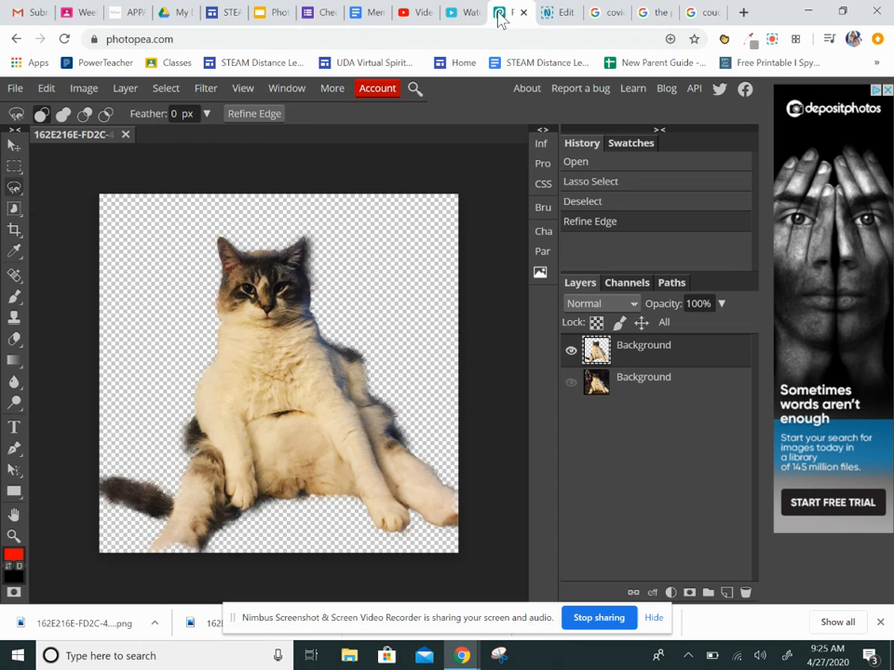
click(427, 42)
key(Return)
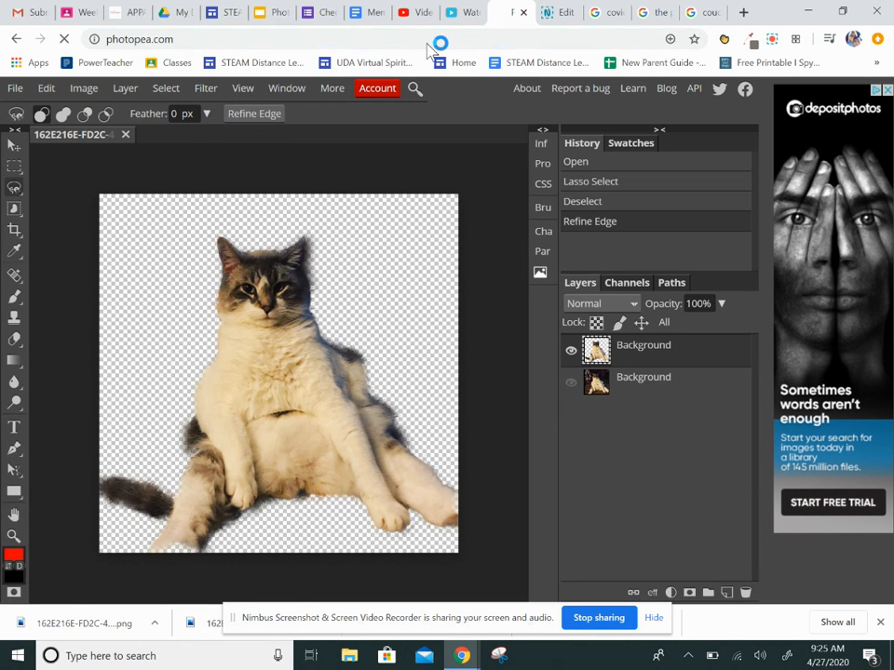
click(515, 123)
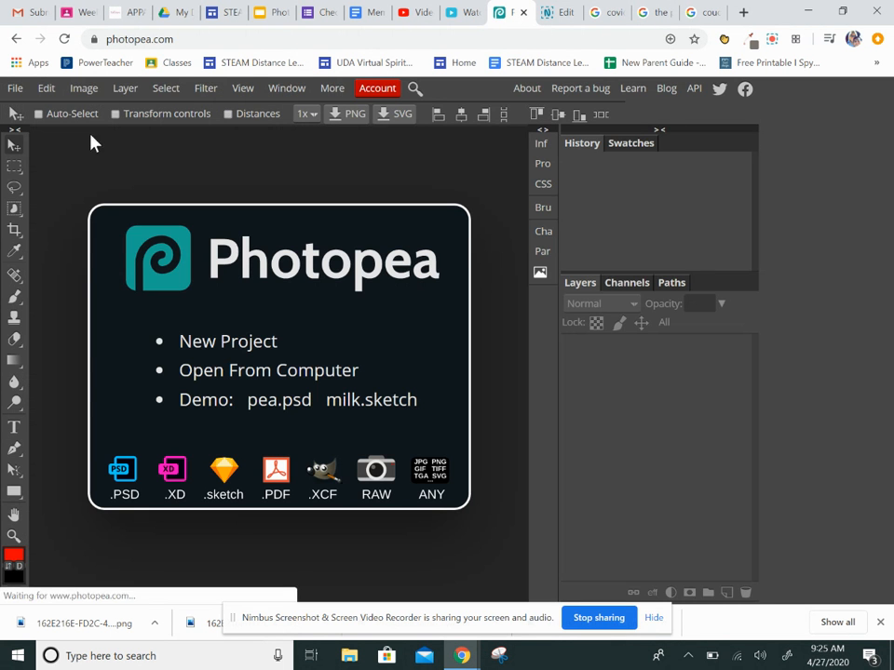
Step: Paste the copied couch picture into Photopea as a new document
click(695, 16)
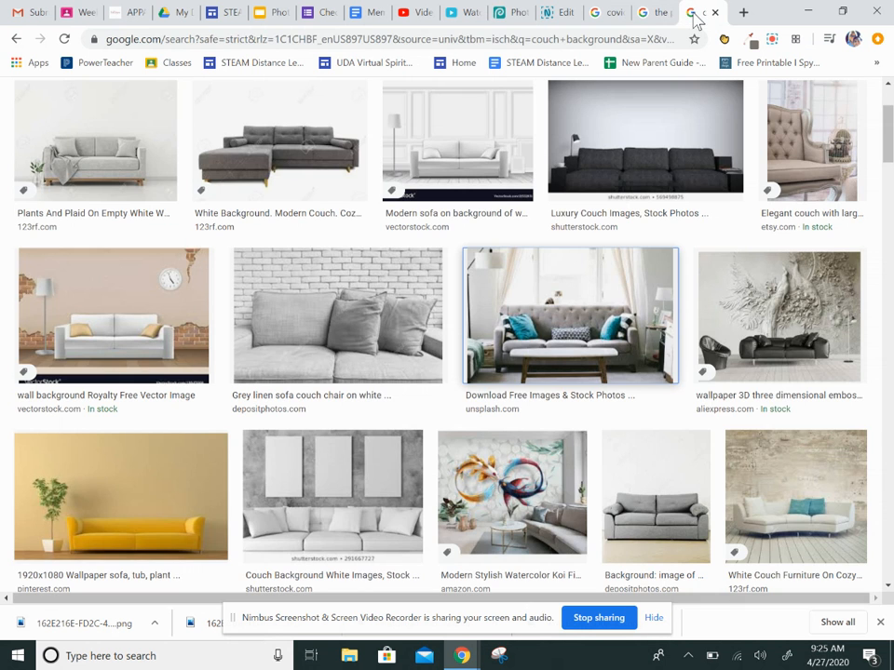
click(503, 13)
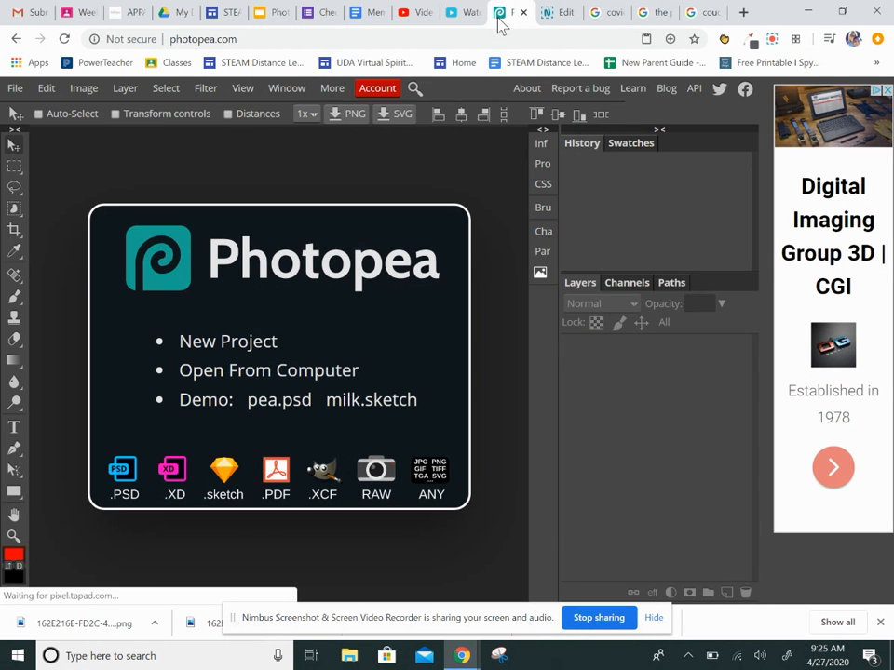
key(ctrl+v)
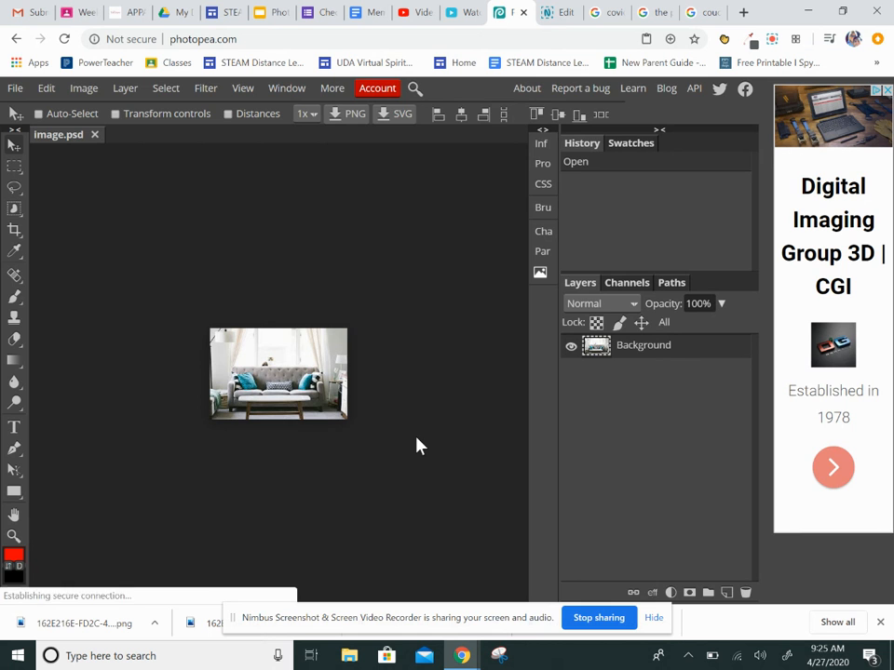
Step: Resize the couch image to a width of 500 px with its proportions linked
click(83, 90)
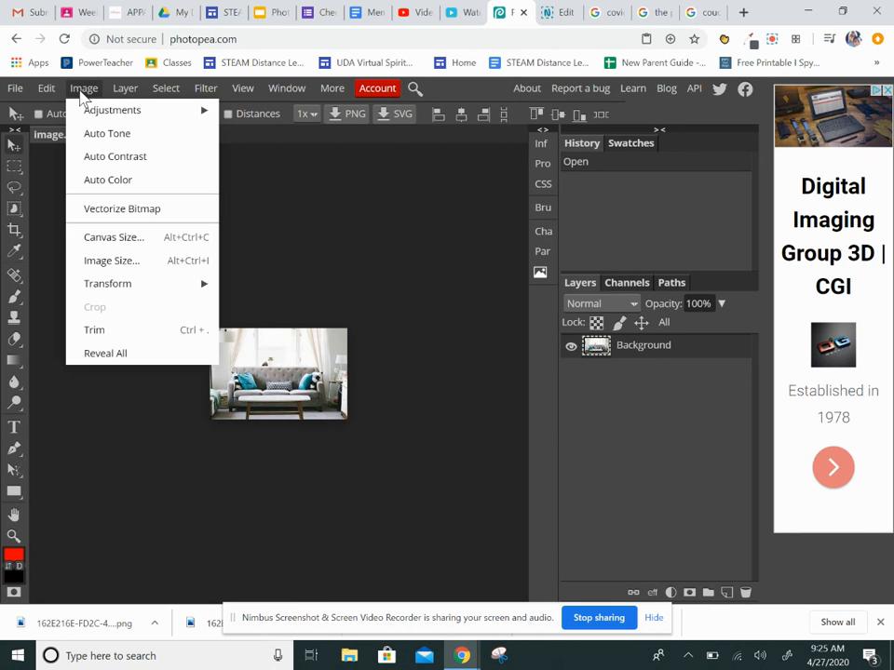
click(150, 271)
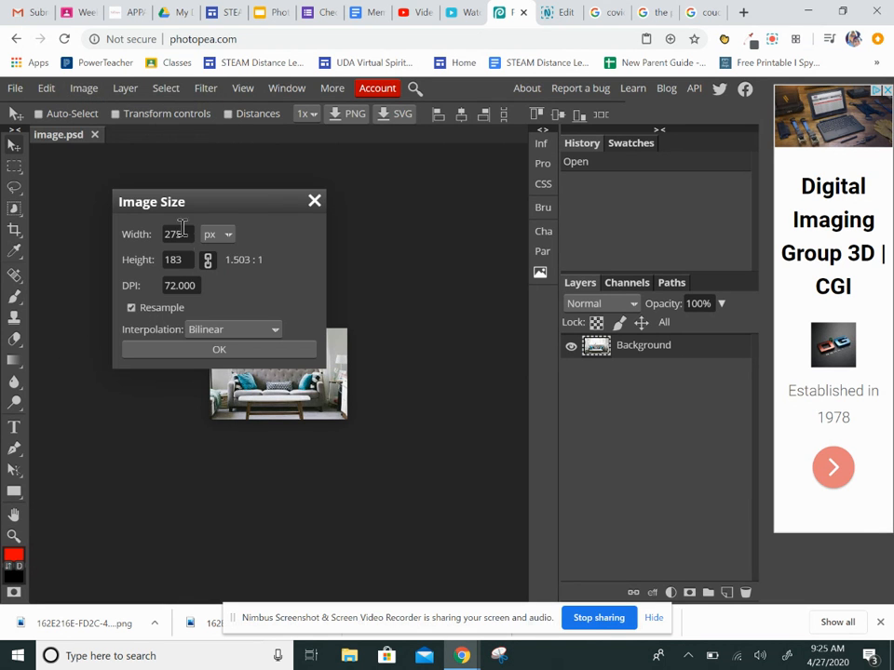
drag(185, 236, 152, 234)
text(500)
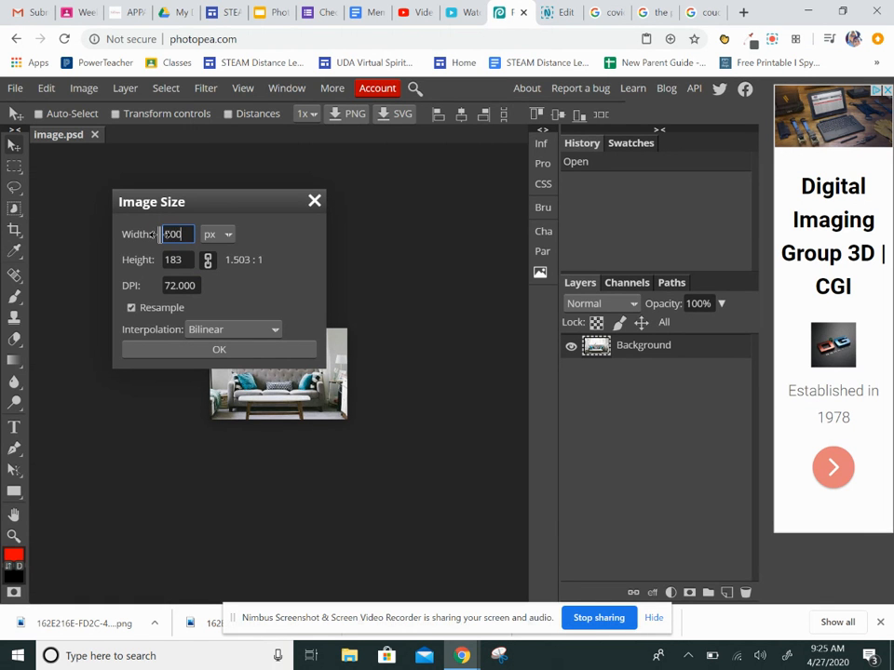
click(242, 356)
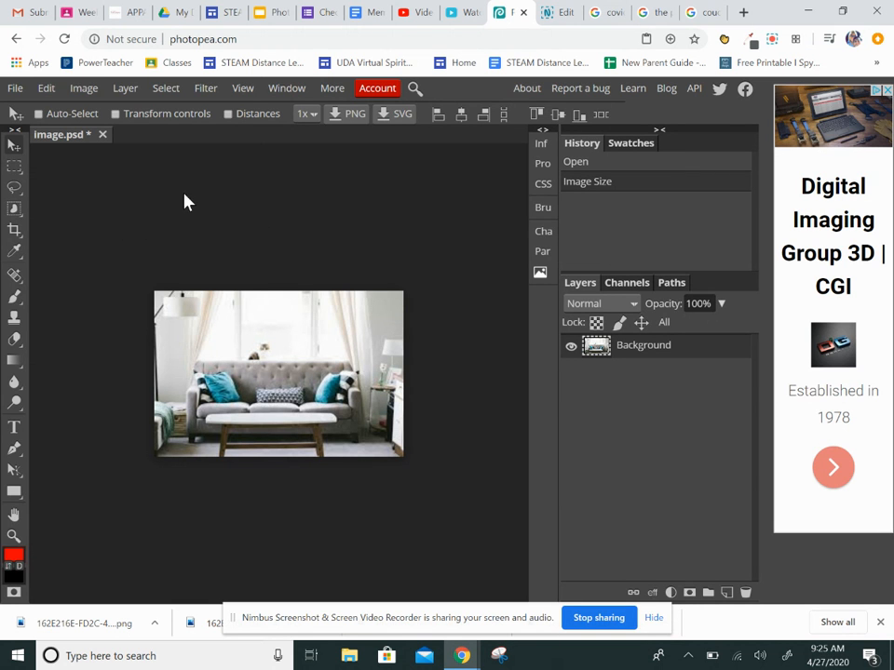
Step: Resize the couch image to a width of 800 px with its proportions linked
click(82, 90)
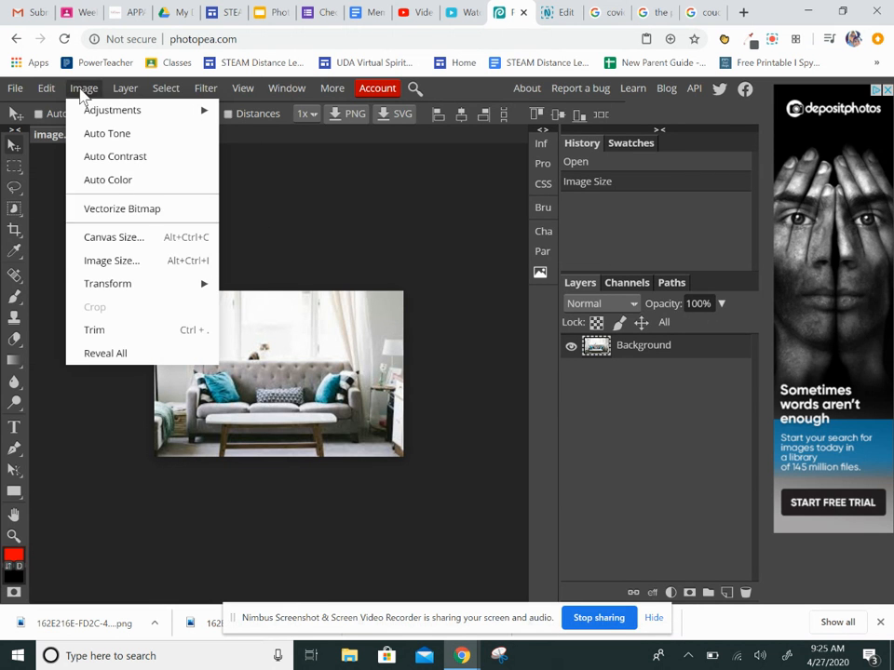
click(124, 262)
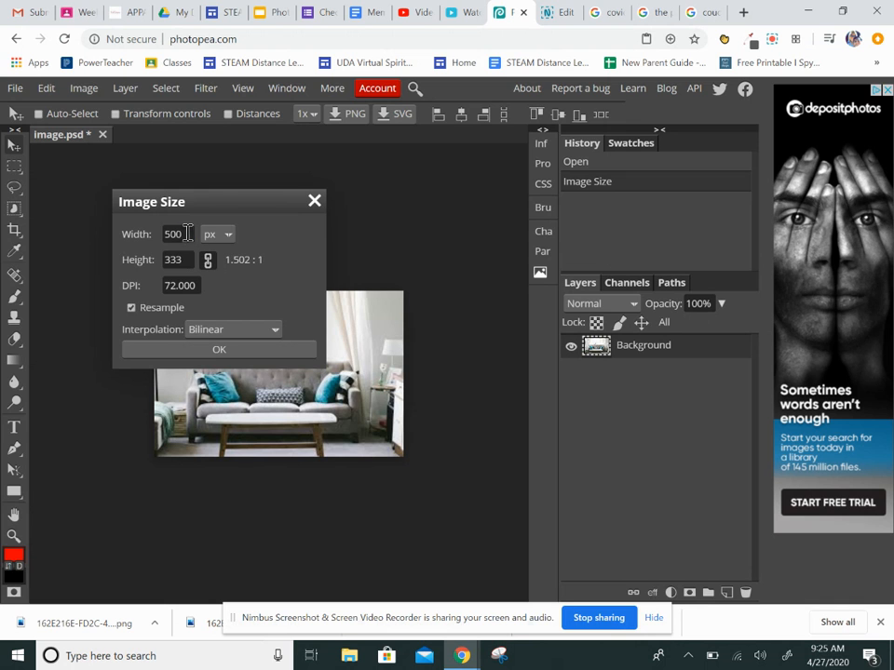
drag(187, 233, 157, 234)
text(800)
click(258, 352)
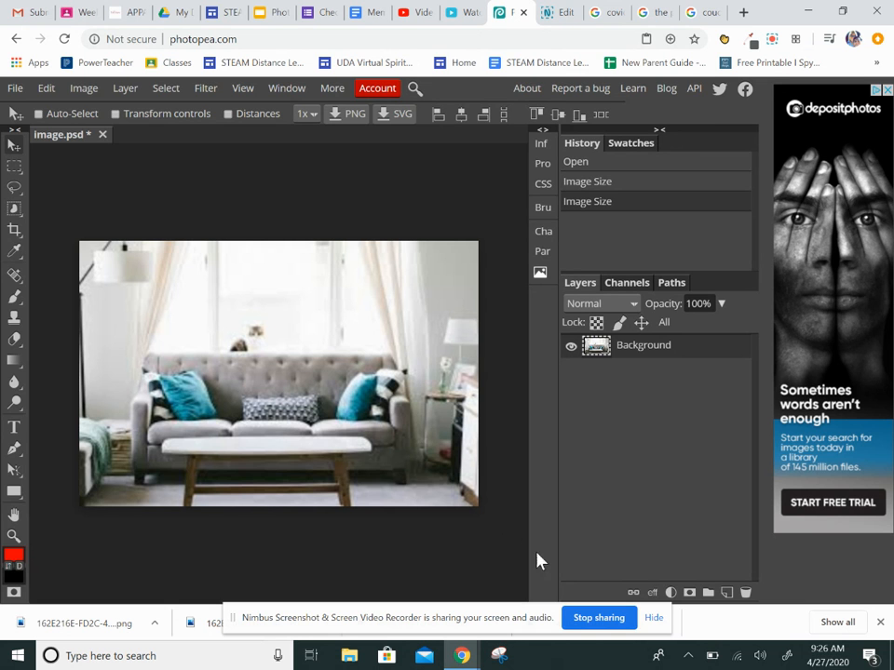
Step: Open the cut-out cat PNG with the transparent background from the Downloads folder
click(16, 89)
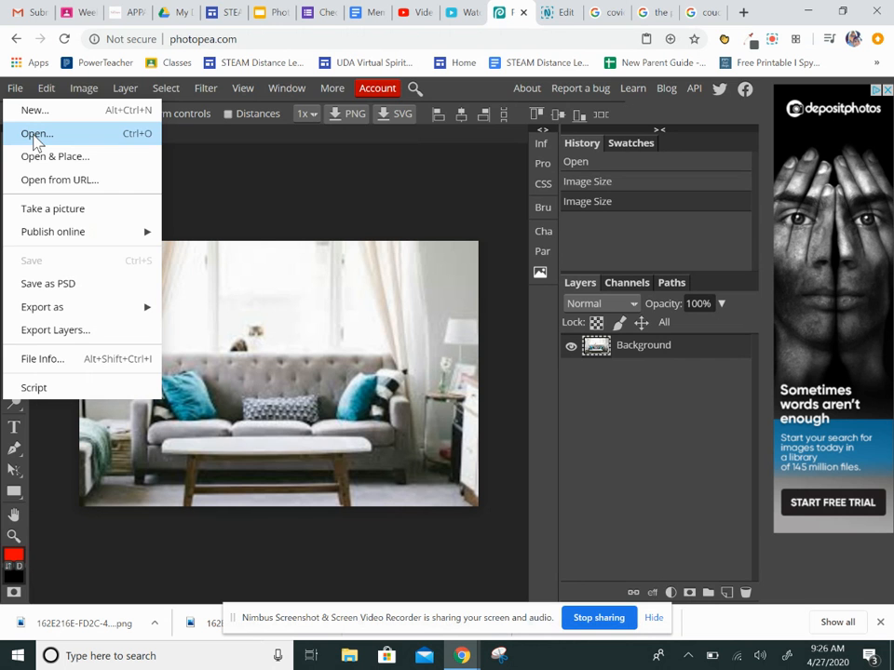
click(37, 138)
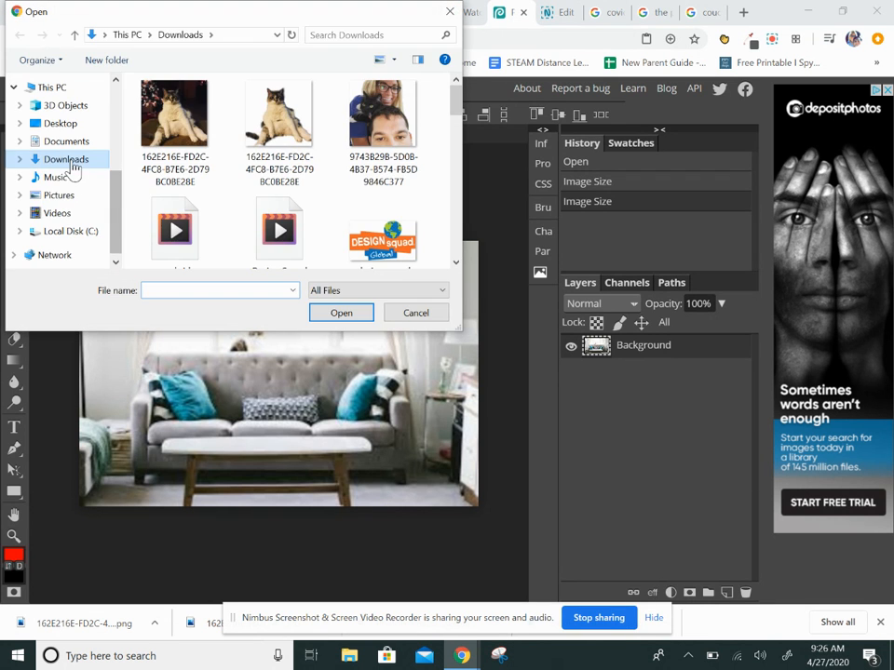
click(285, 127)
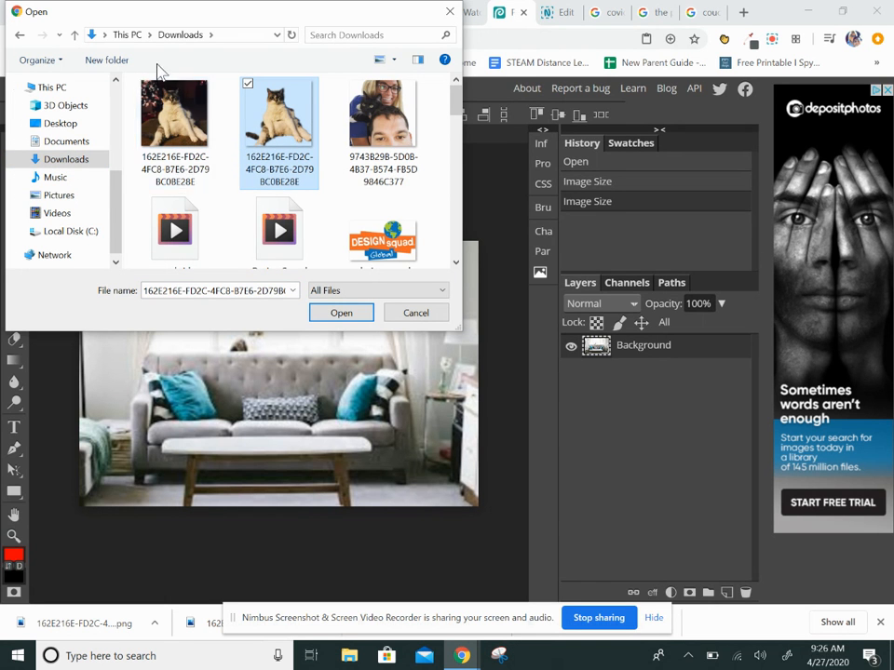
click(340, 314)
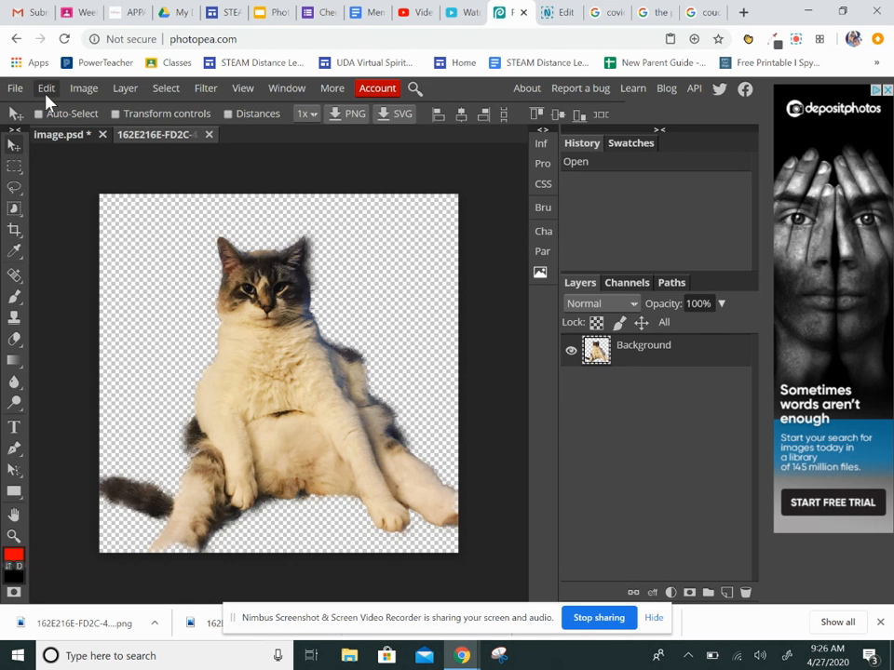
click(45, 88)
click(62, 116)
click(45, 88)
click(54, 112)
Step: Switch to the couch document image.psd
click(79, 138)
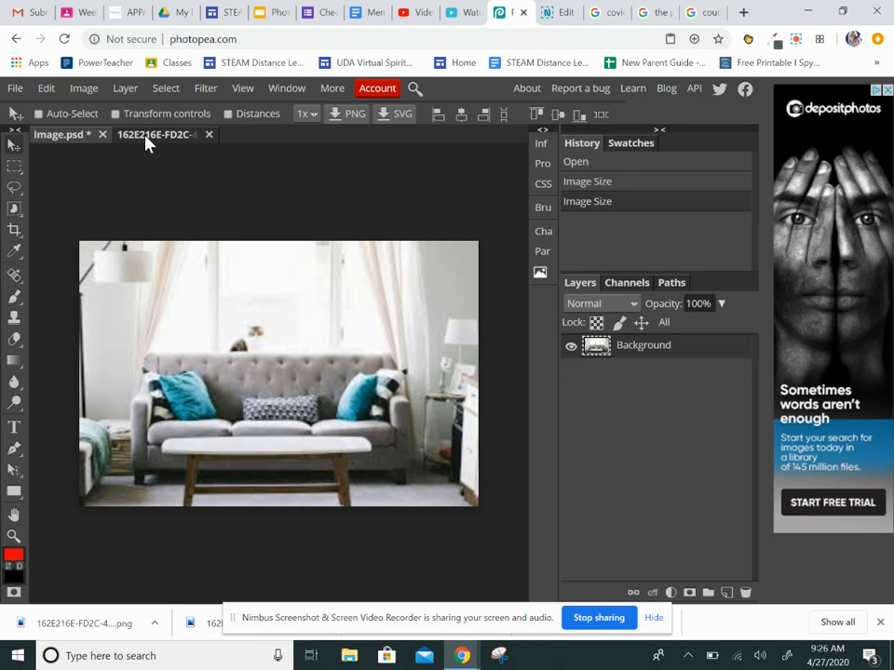
click(16, 88)
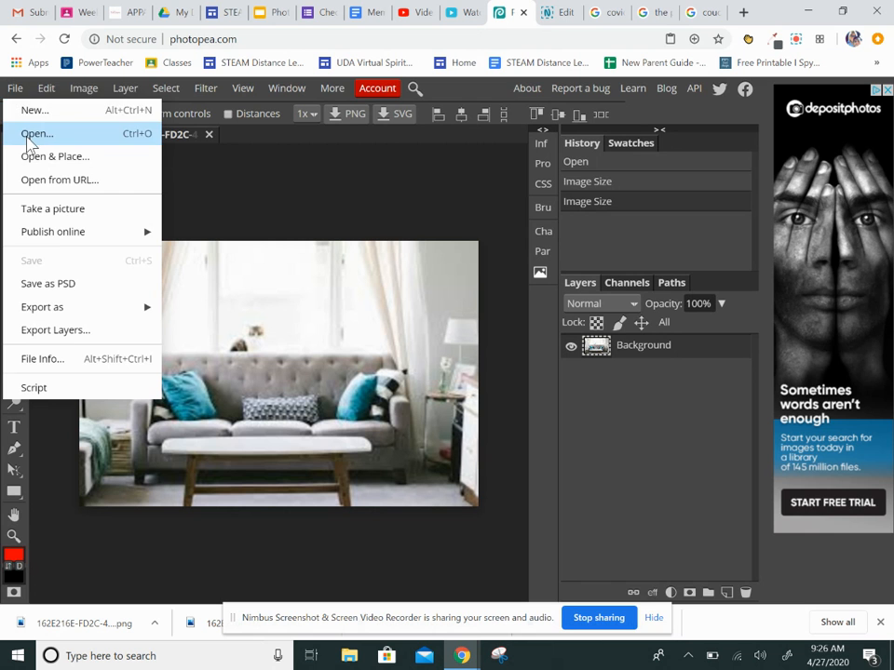
click(143, 149)
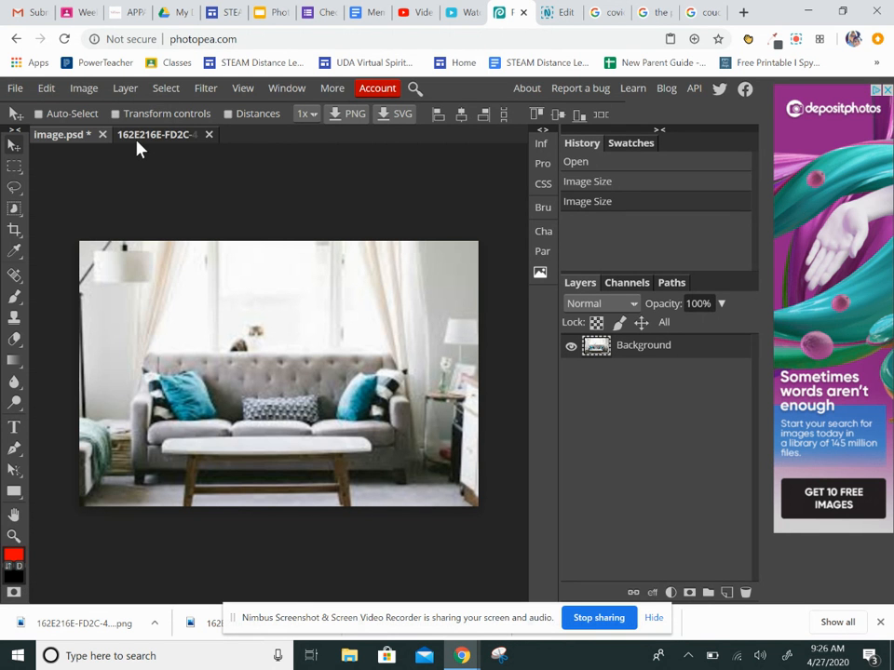
click(137, 142)
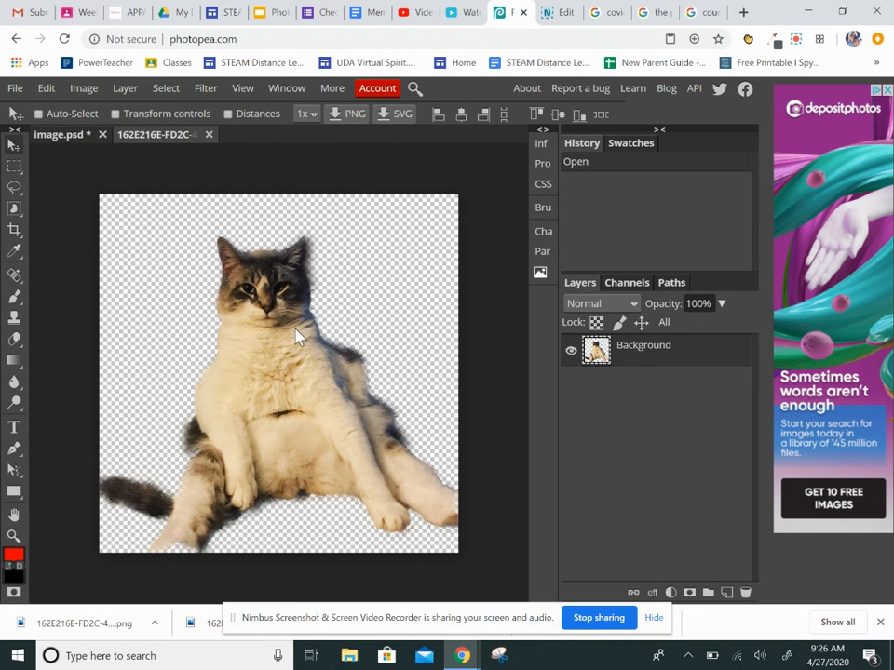
click(52, 140)
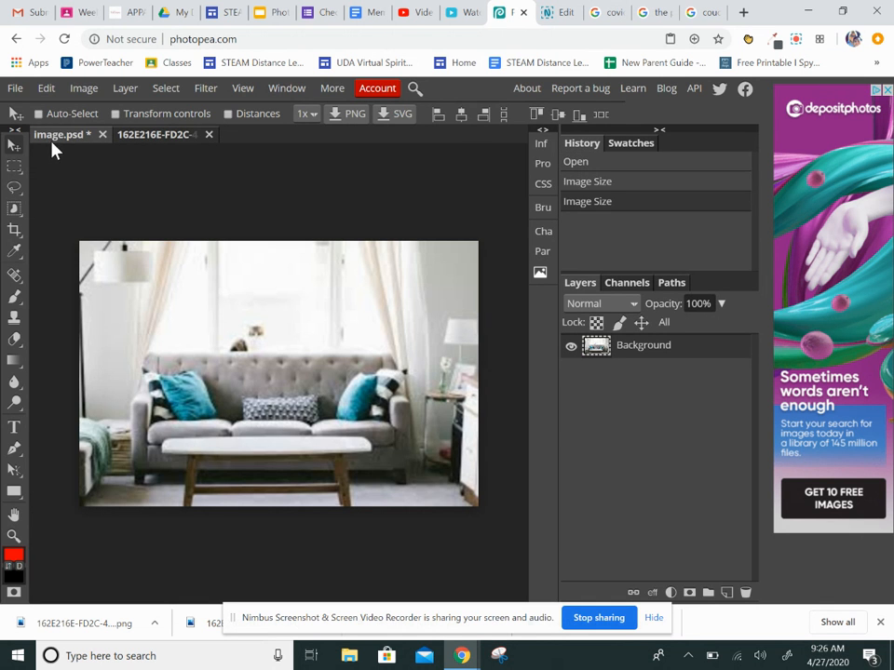
Step: Close the separate cat document and place the cut-out cat image from the Downloads folder into the couch image
click(168, 146)
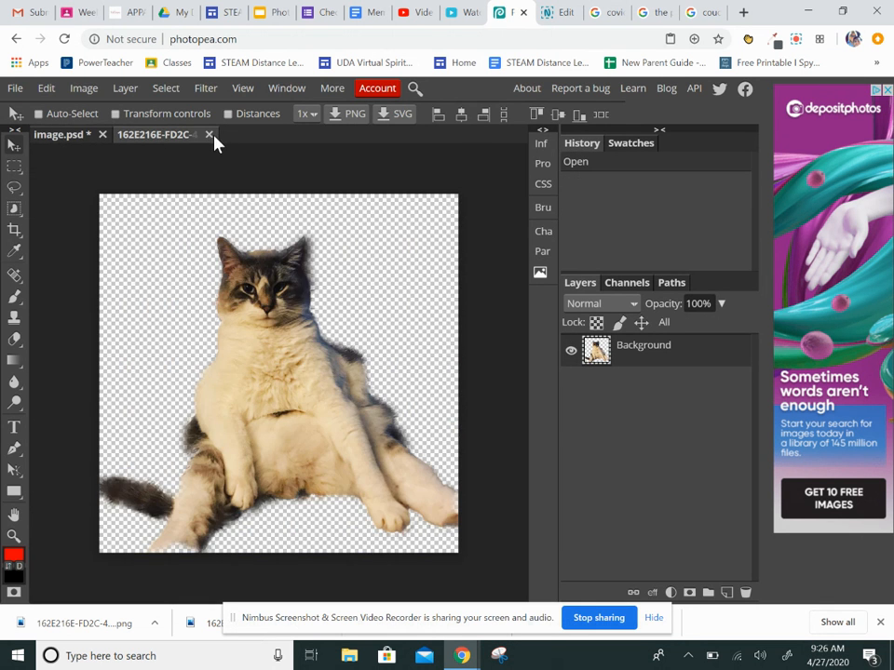
click(209, 135)
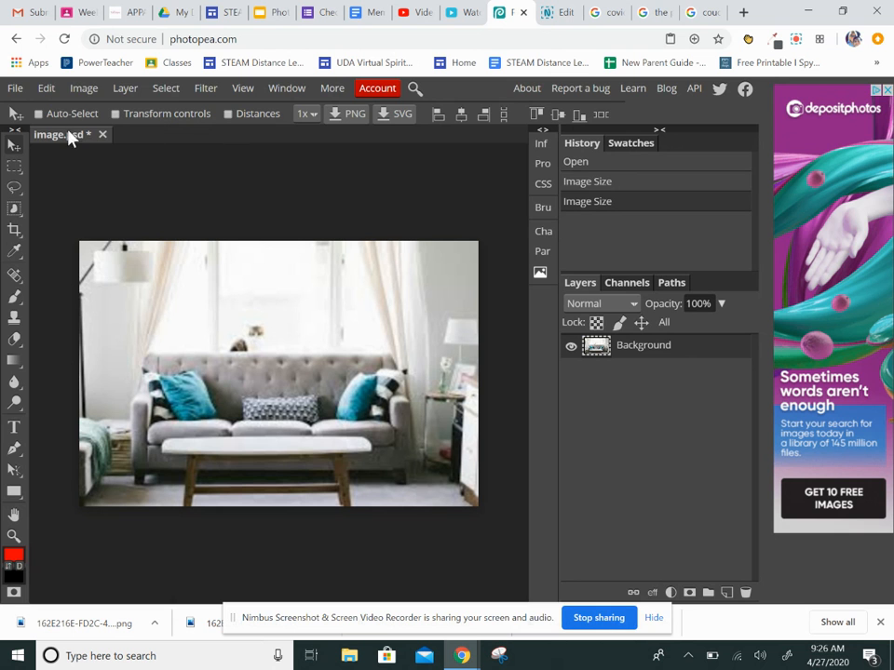
click(14, 87)
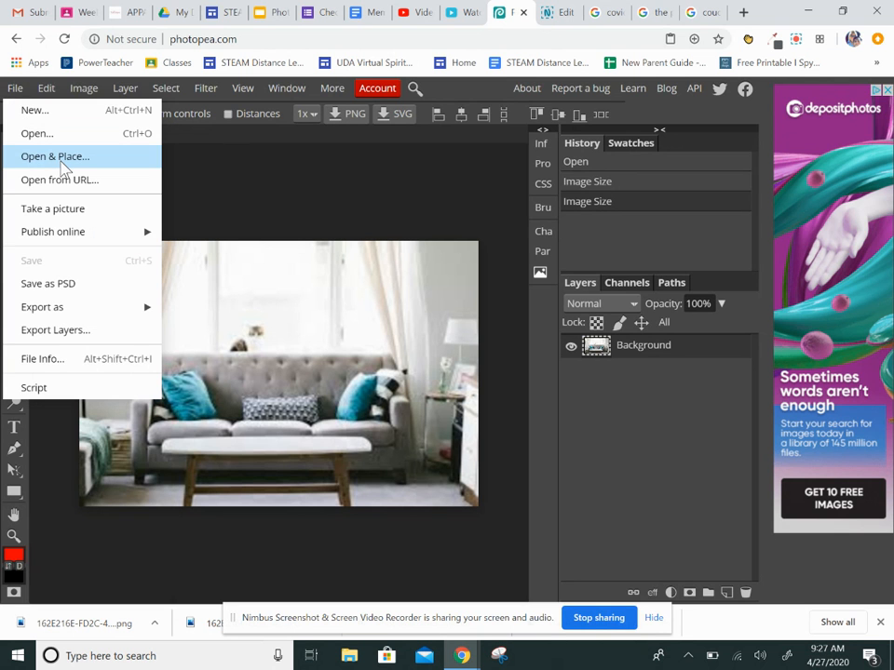
click(62, 160)
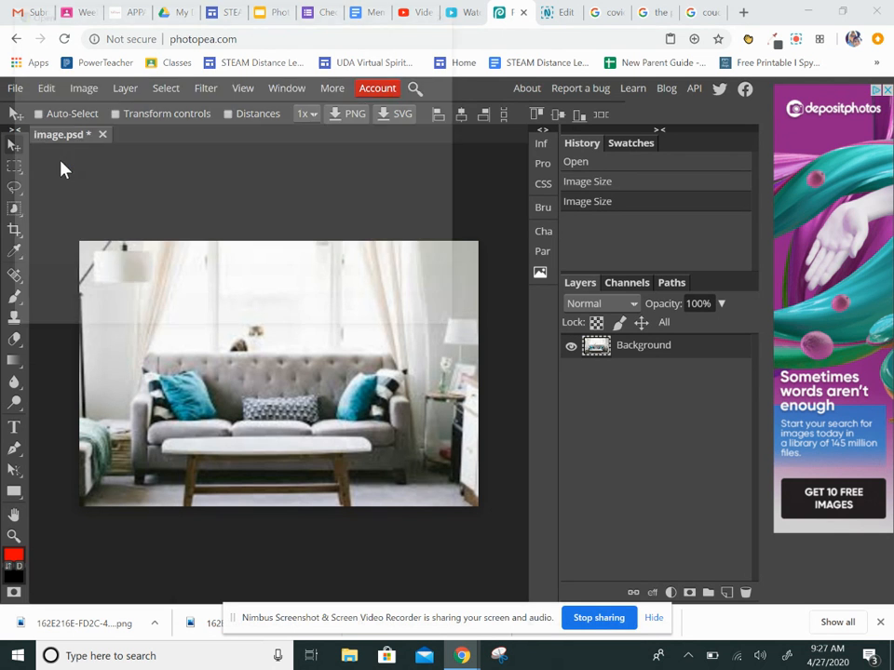
click(279, 126)
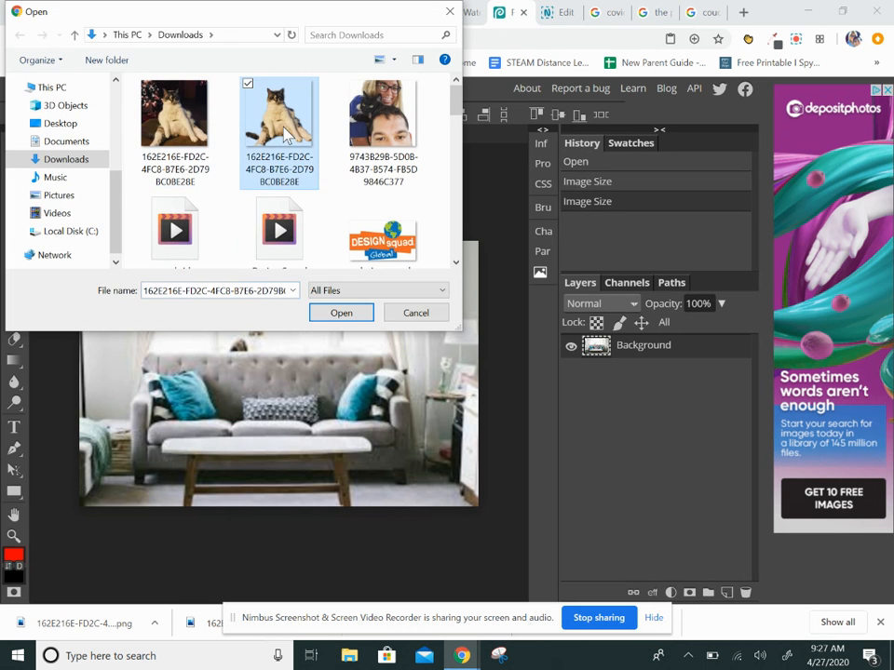
click(341, 313)
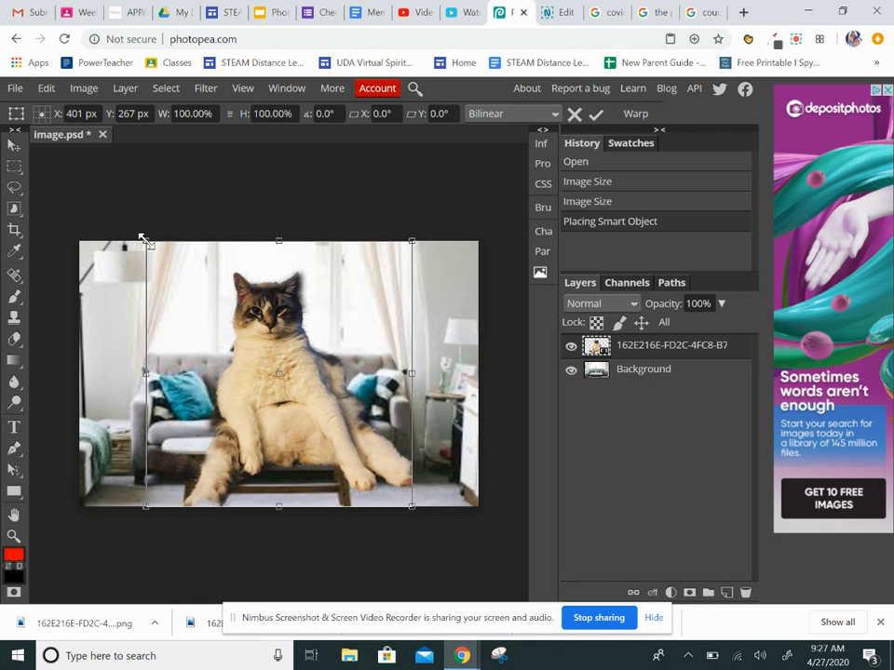
Step: Scale the placed cat proportionally to about 60% and move it onto the middle of the couch
drag(146, 240, 251, 346)
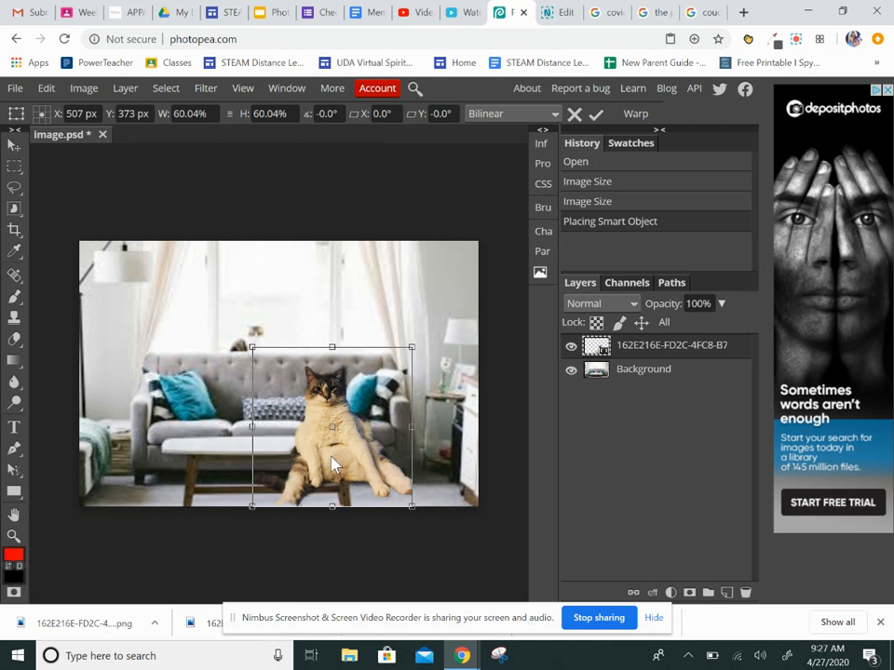
drag(329, 467, 260, 404)
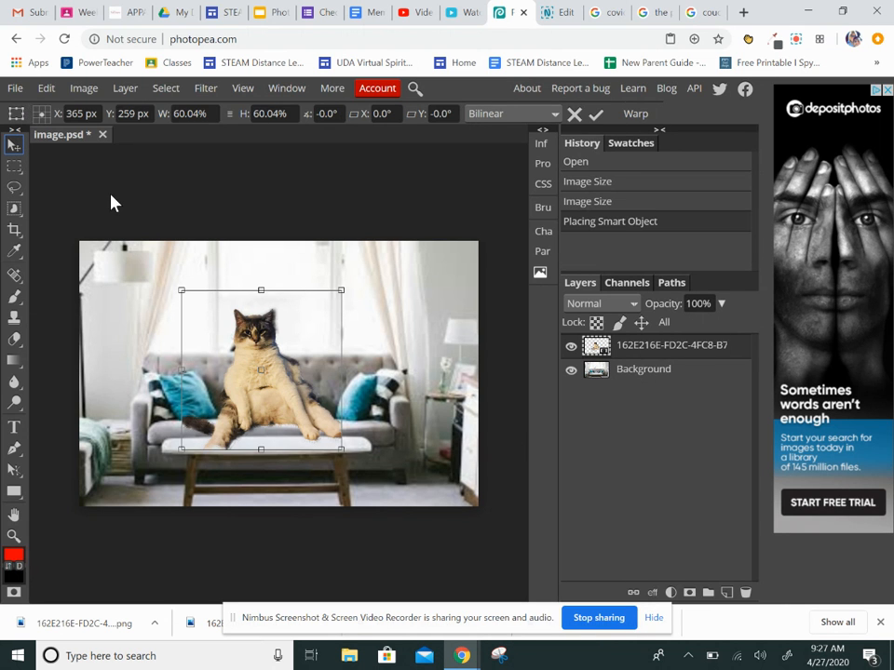
key(Return)
mouse_move(255, 390)
mouse_down()
mouse_move(273, 386)
mouse_move(261, 382)
mouse_up()
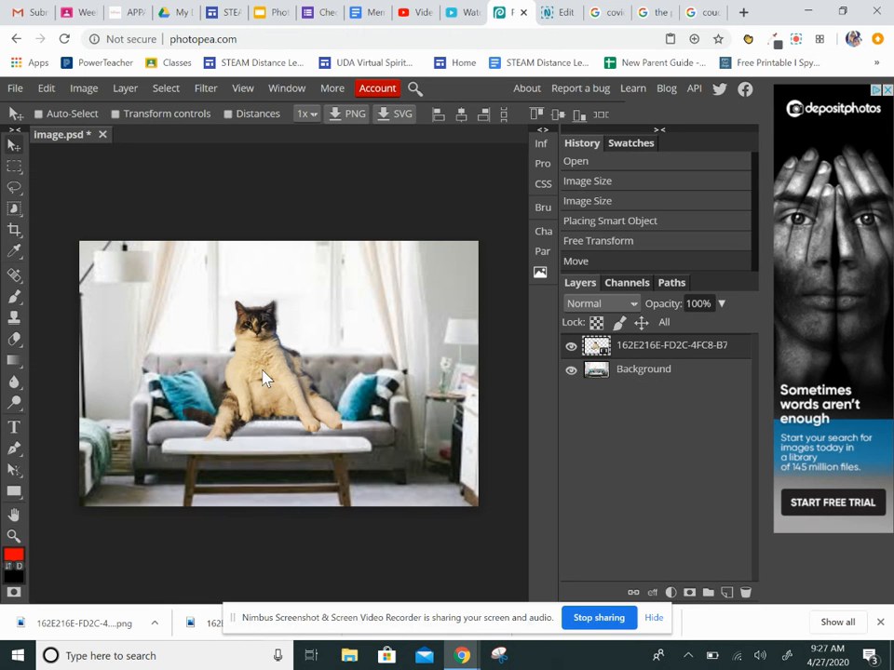
Step: Using transform controls, shrink the cat to about 52% width and 48% height and reposition it at the middle of the couch
click(114, 113)
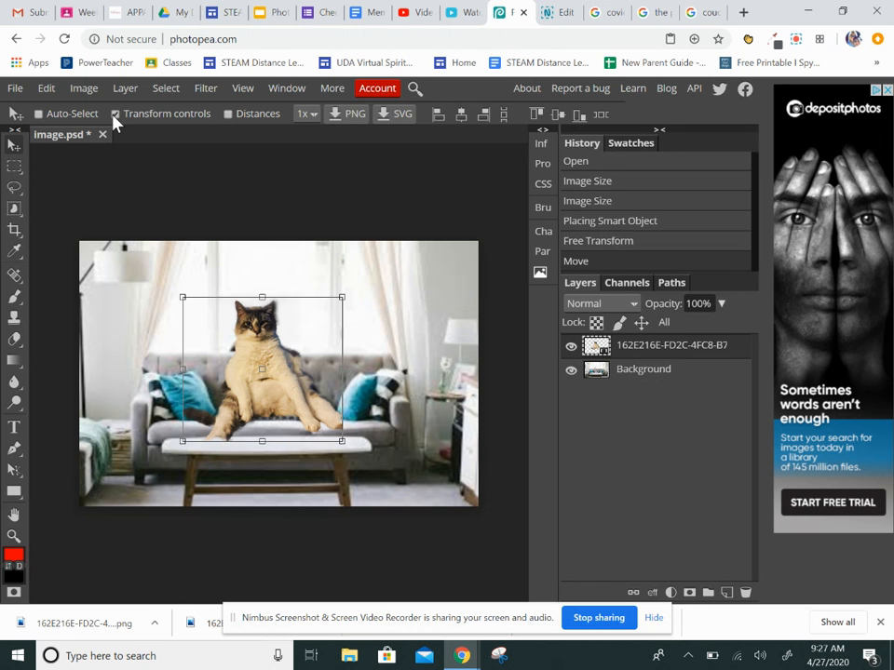
click(183, 296)
drag(193, 310, 215, 326)
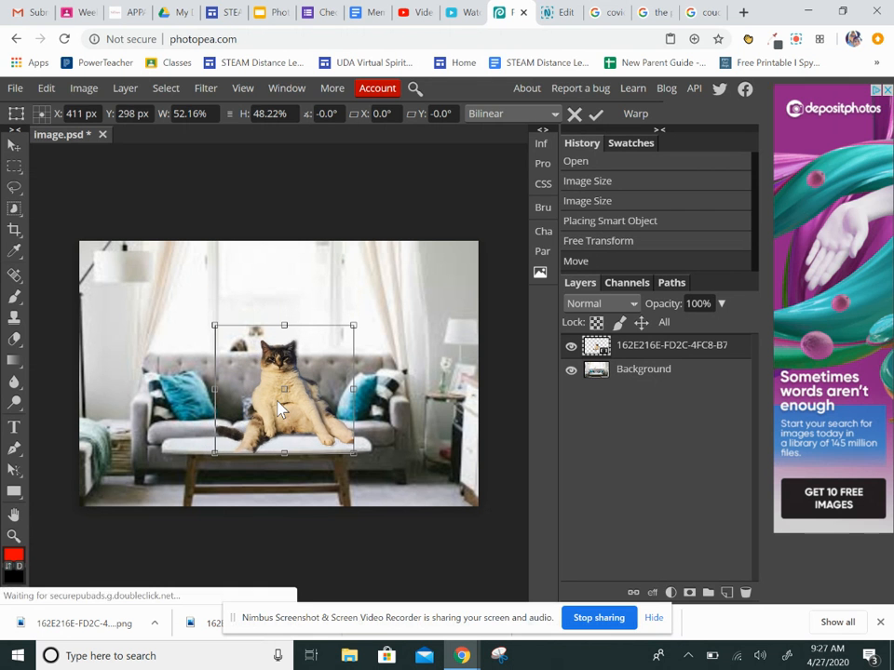
drag(279, 409, 261, 407)
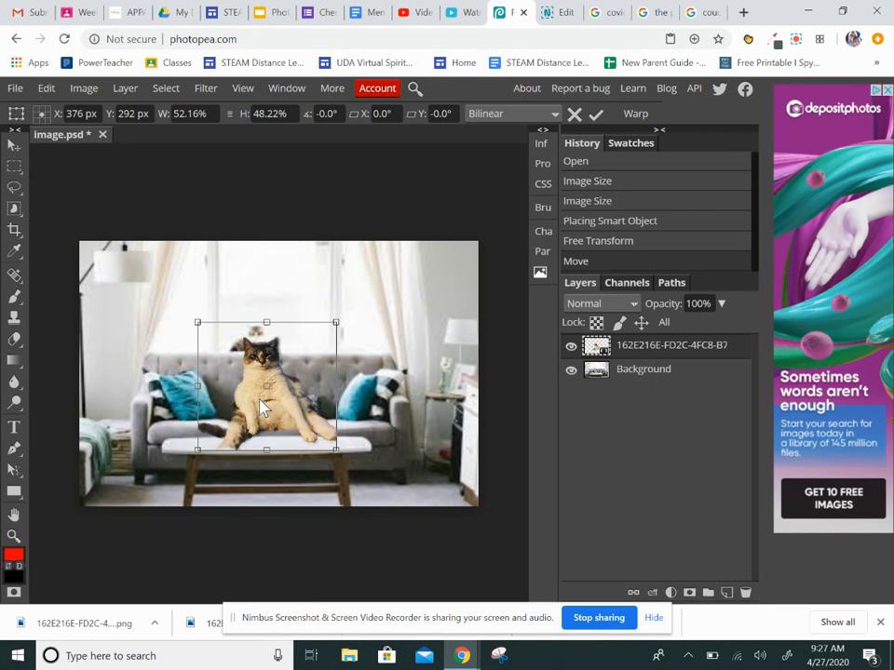
click(15, 145)
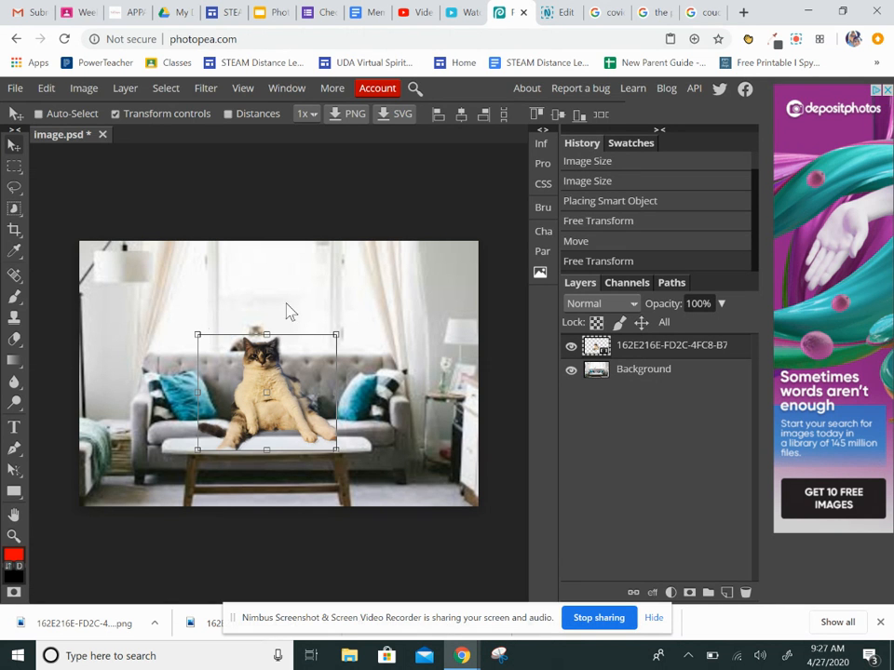
Step: Switch to the Meme Checklist in Google Docs and mark the new-background item as completed with an x
click(366, 18)
click(399, 376)
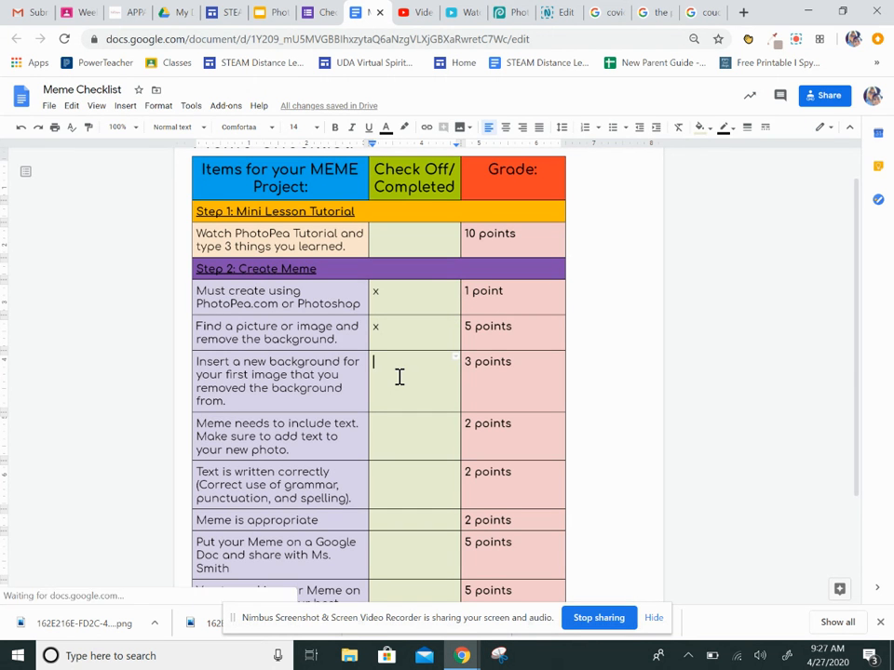
double_click(399, 376)
text(x)
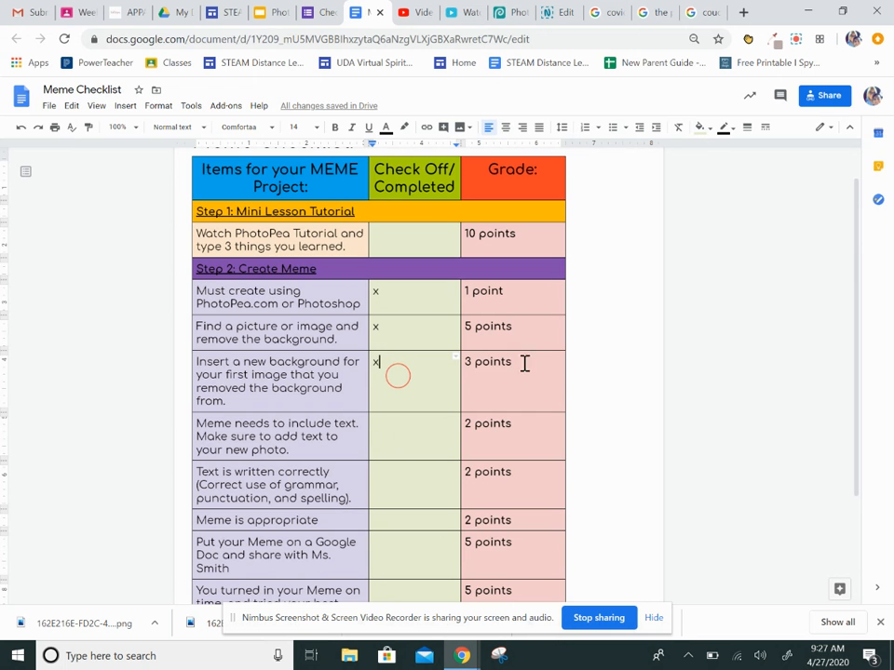
Step: Switch back to Photopea and add the caption "When you run out of Quarantine Snacks..." in a wide text box above the cat
click(508, 15)
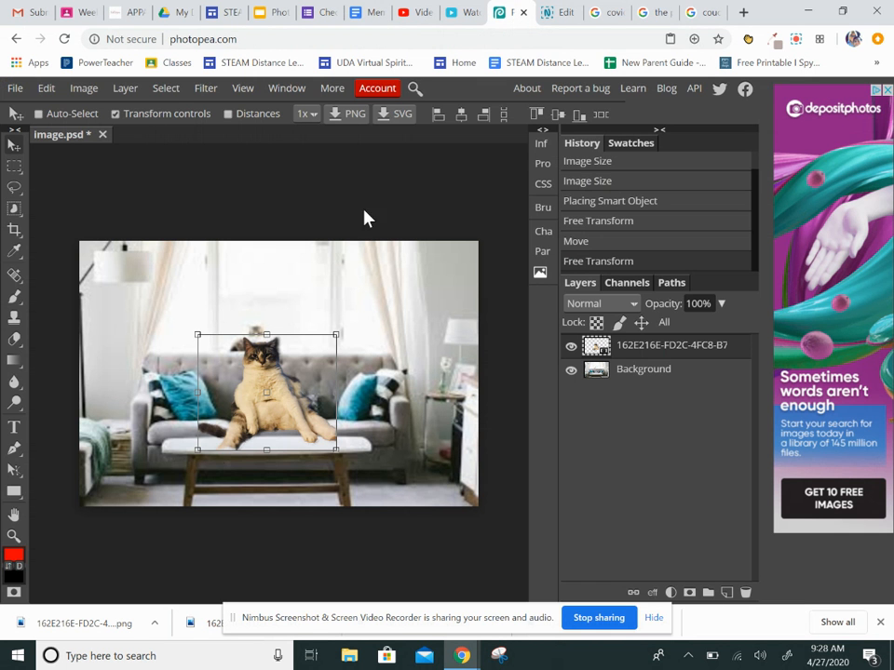
click(12, 432)
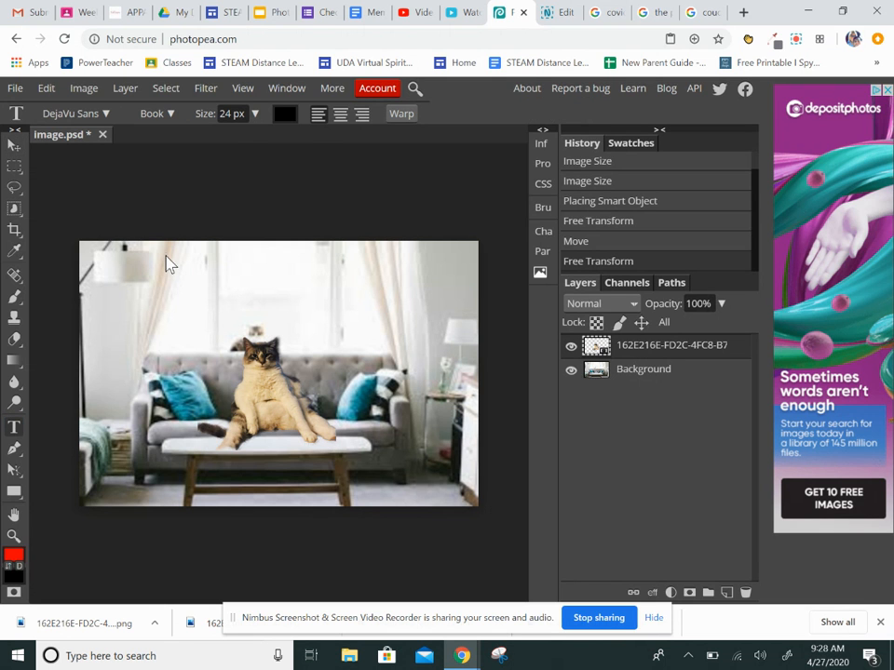
drag(165, 248, 413, 310)
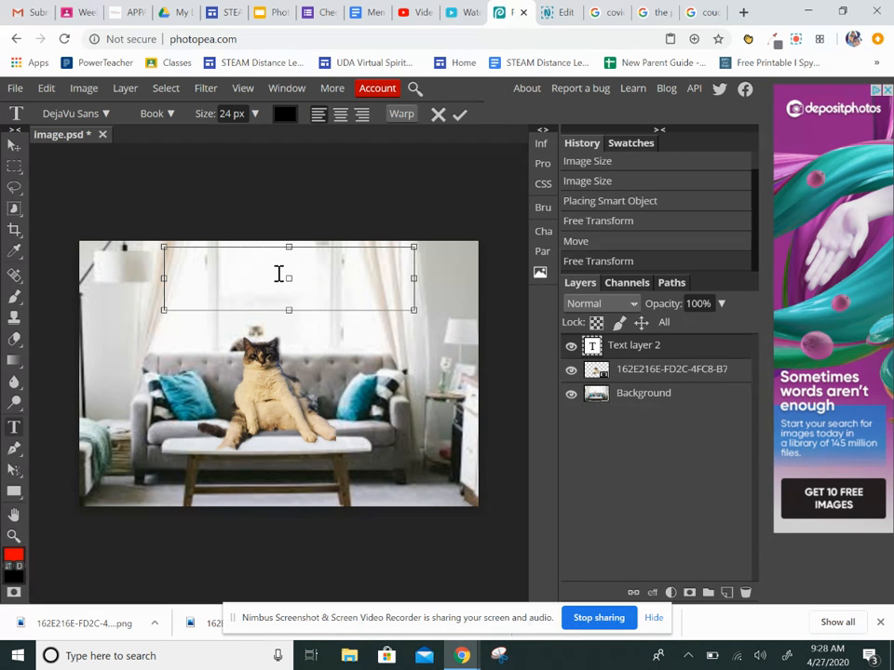
text(When you run out of)
key(BackSpace)
key(BackSpace)
key(BackSpace)
text(t of Quarantine Snacks)
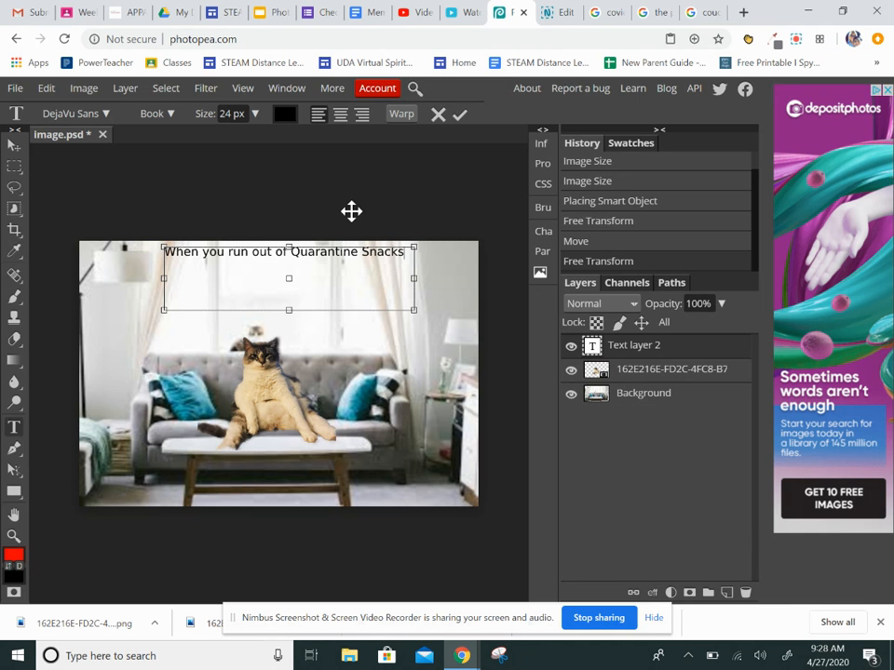
text(...)
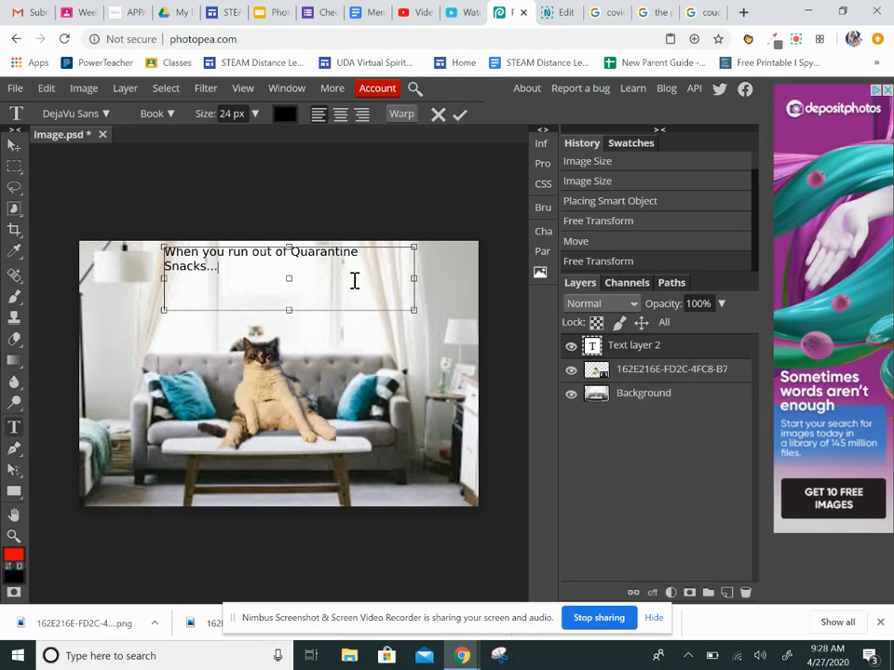
drag(164, 276, 129, 277)
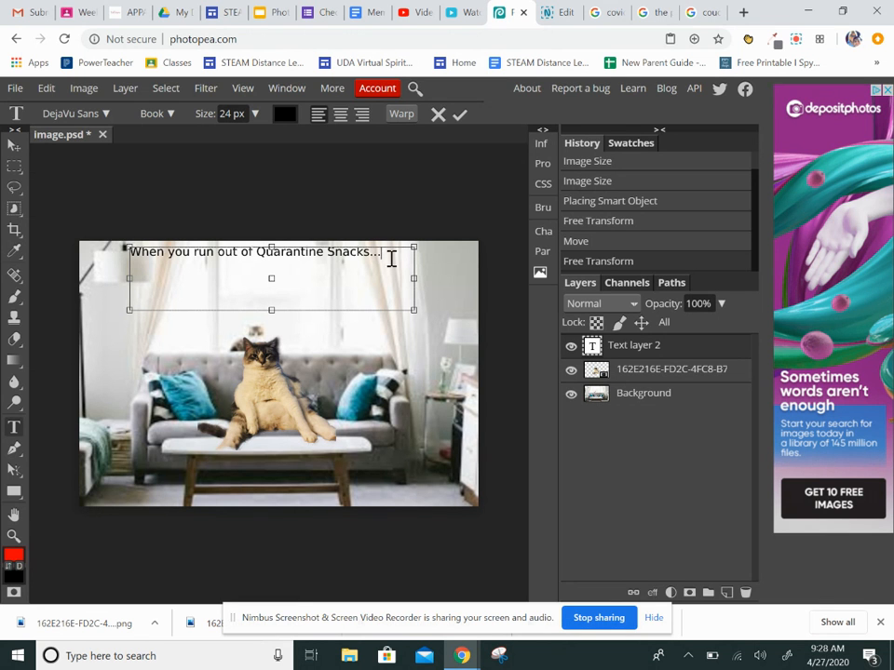
Step: Set the whole caption's font size to 47 px and centre-align it
click(256, 115)
mouse_move(231, 138)
mouse_down()
mouse_move(248, 151)
mouse_move(238, 142)
mouse_move(246, 139)
mouse_up()
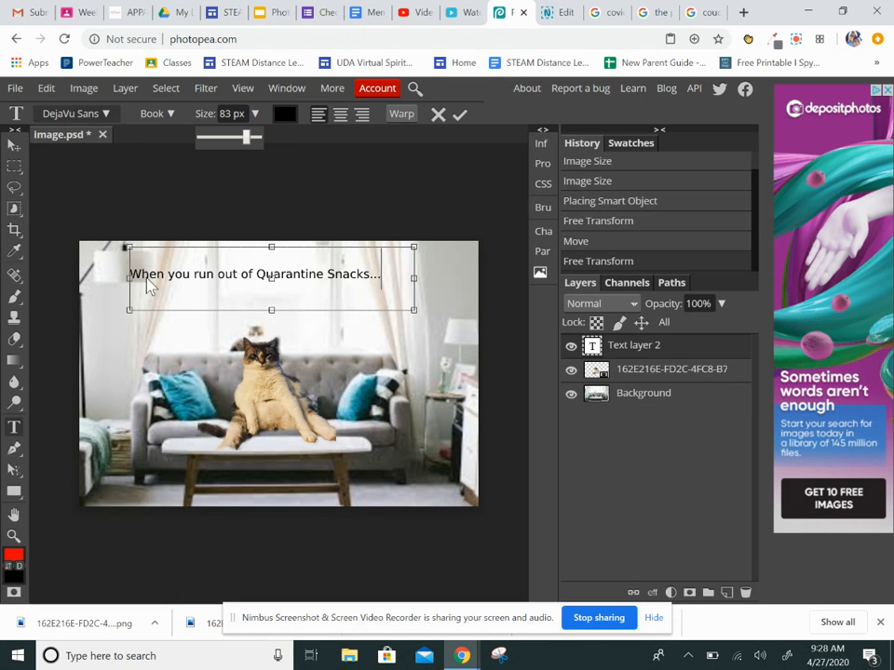
drag(134, 274, 397, 294)
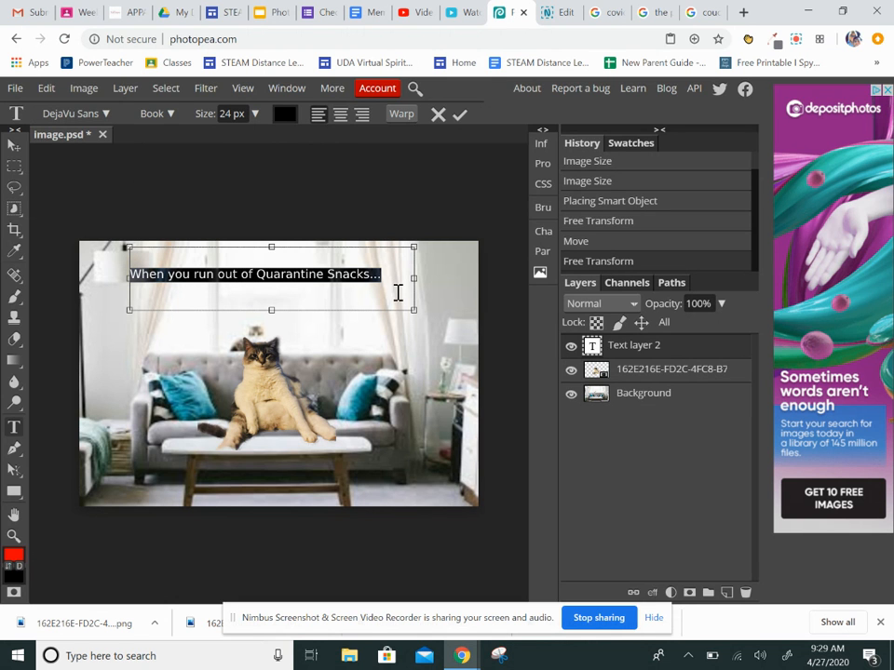
click(255, 114)
drag(233, 137, 236, 136)
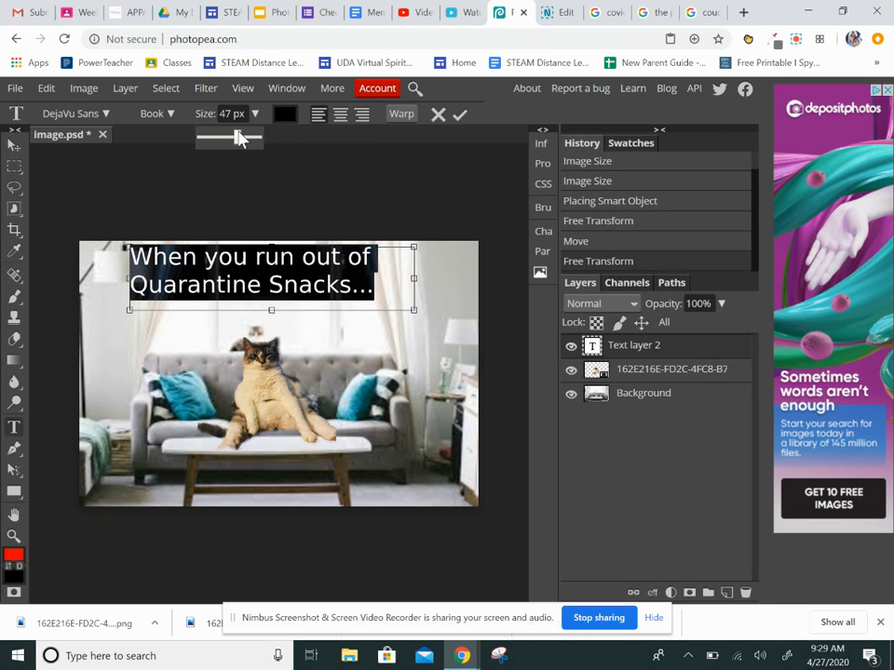
click(341, 120)
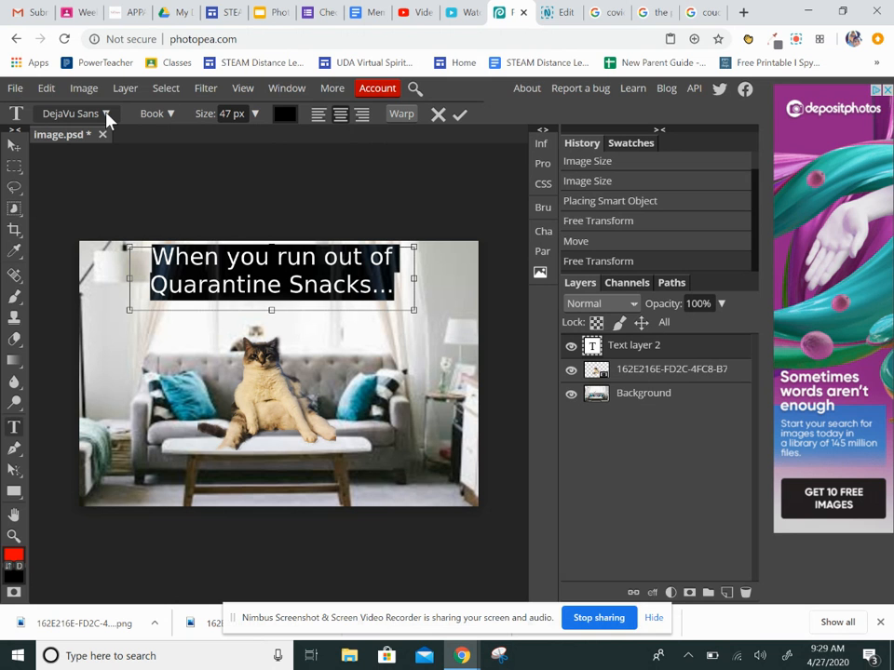
Step: Try David Libre as the caption's font, and settle on Amatic SC instead
click(80, 115)
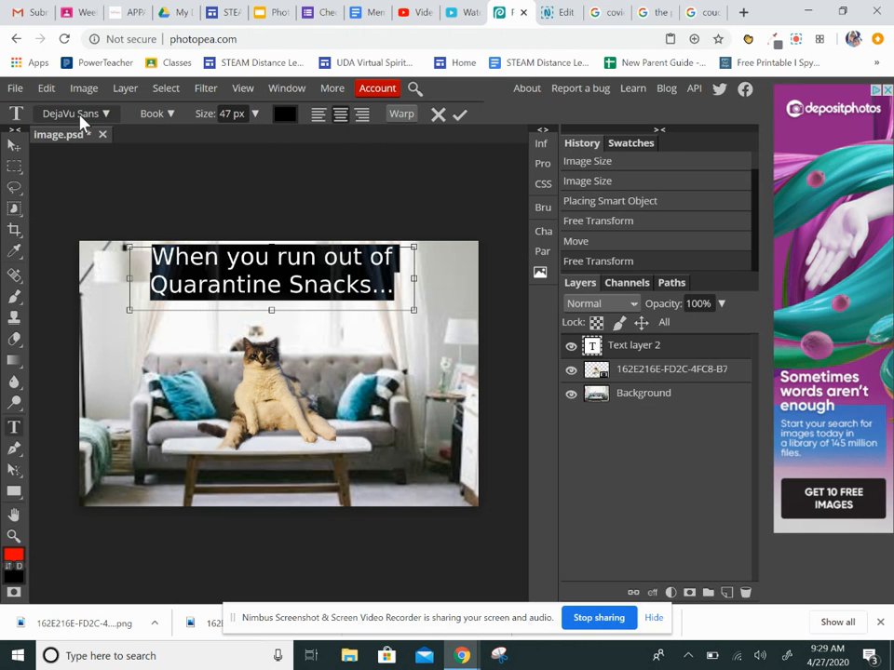
click(203, 270)
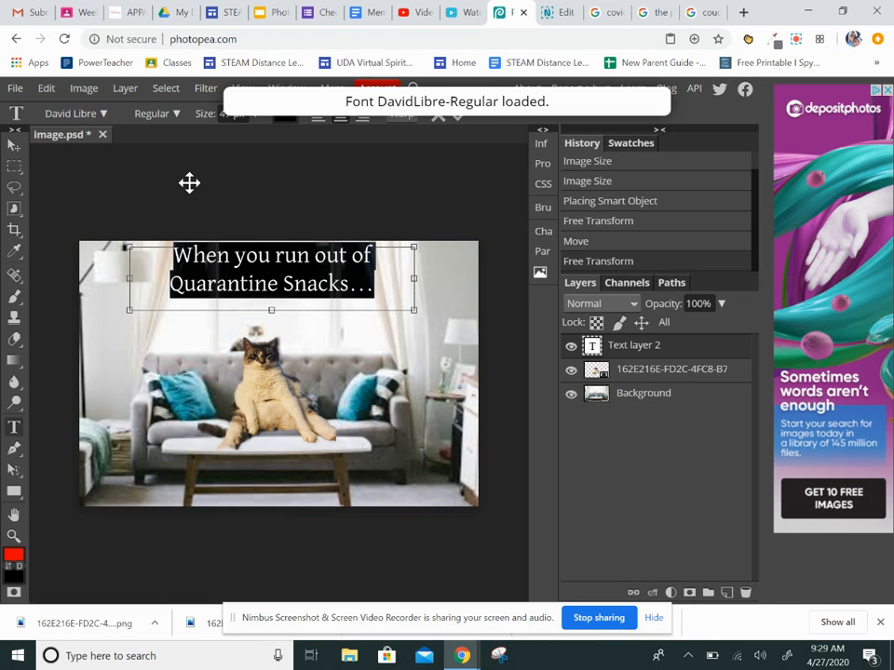
click(102, 114)
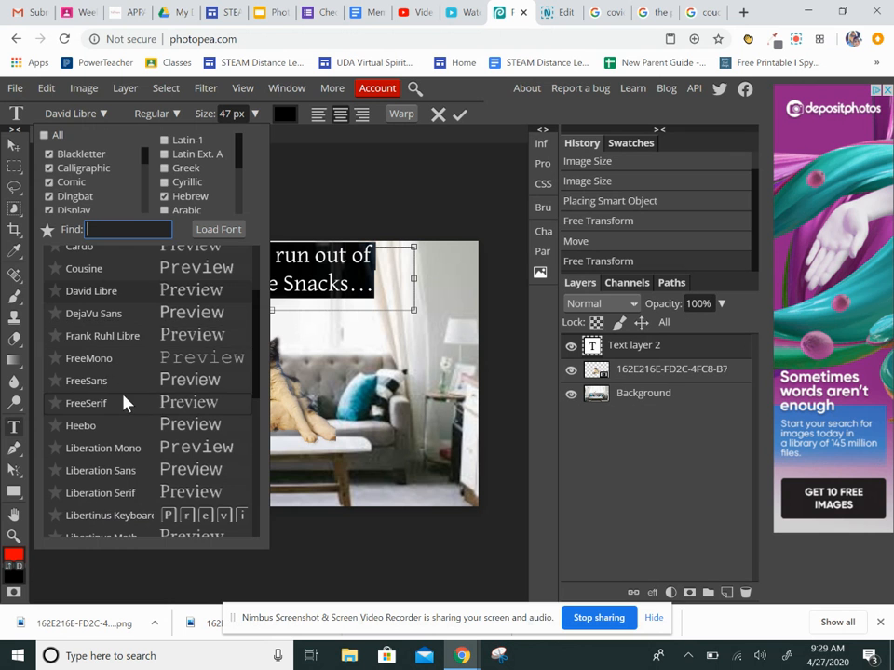
scroll(124, 400, down, 5)
scroll(124, 398, down, 1)
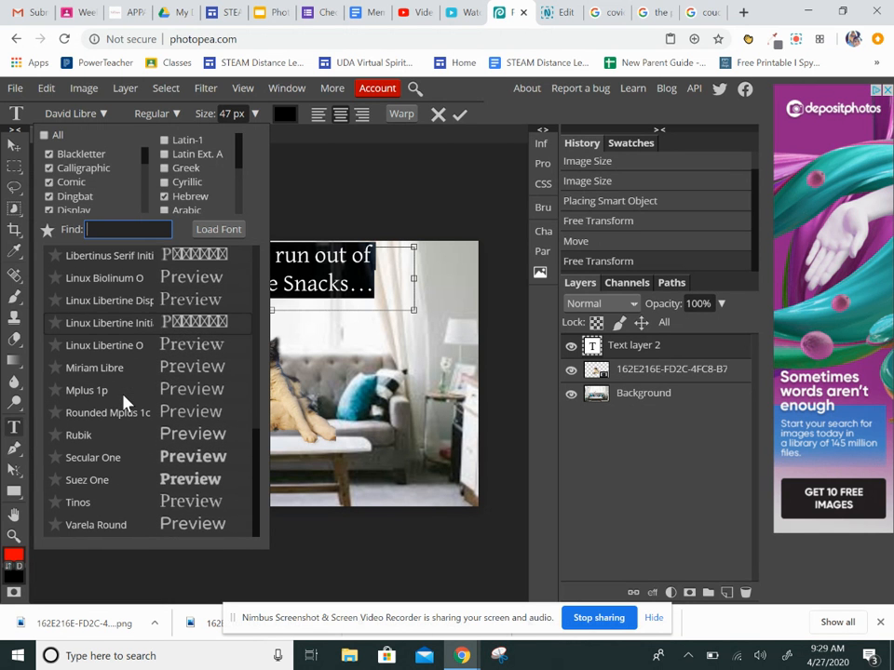
scroll(124, 397, up, 6)
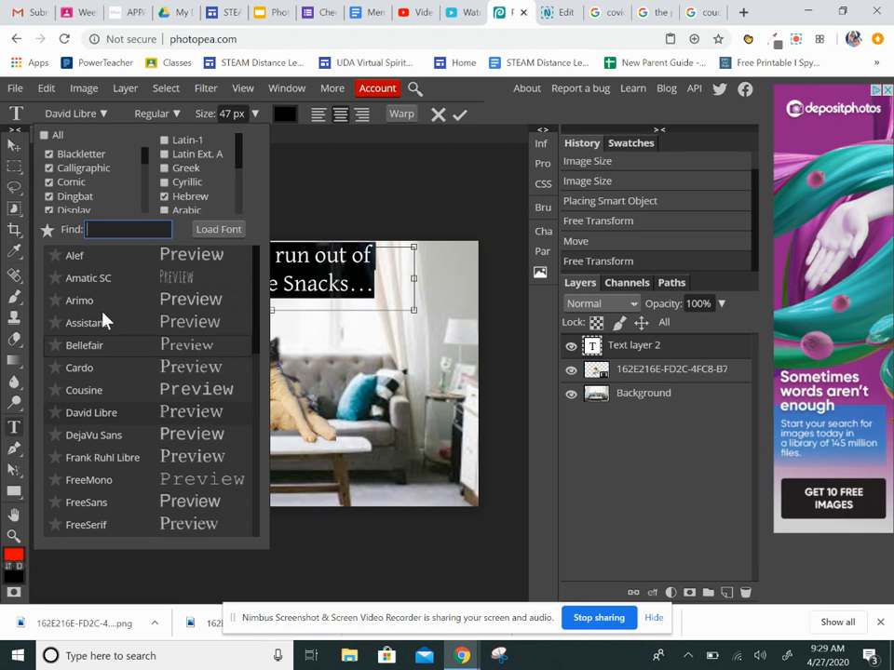
click(137, 277)
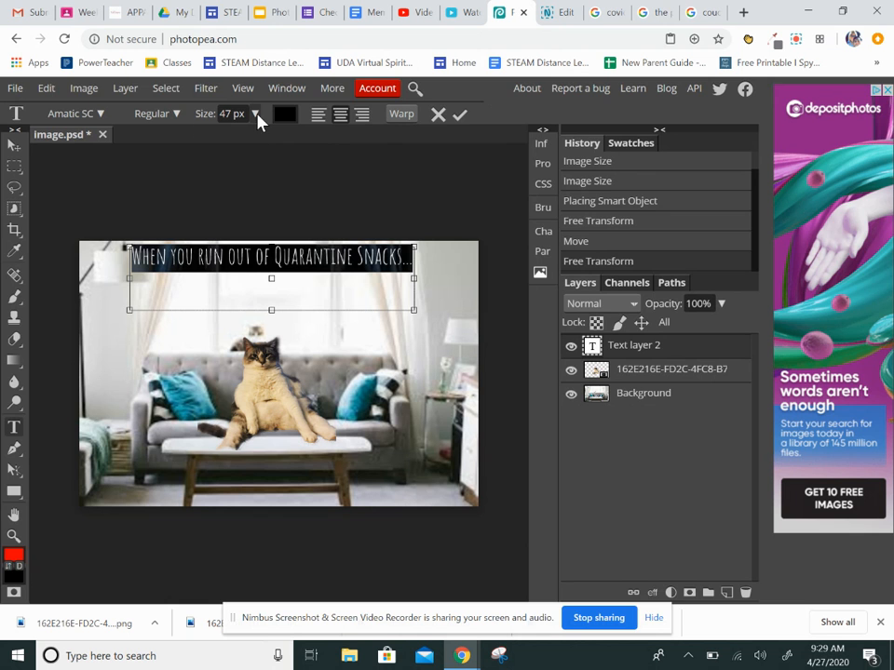
Step: Increase the selected caption's font size to 60 px
click(256, 114)
drag(241, 144, 242, 141)
click(309, 184)
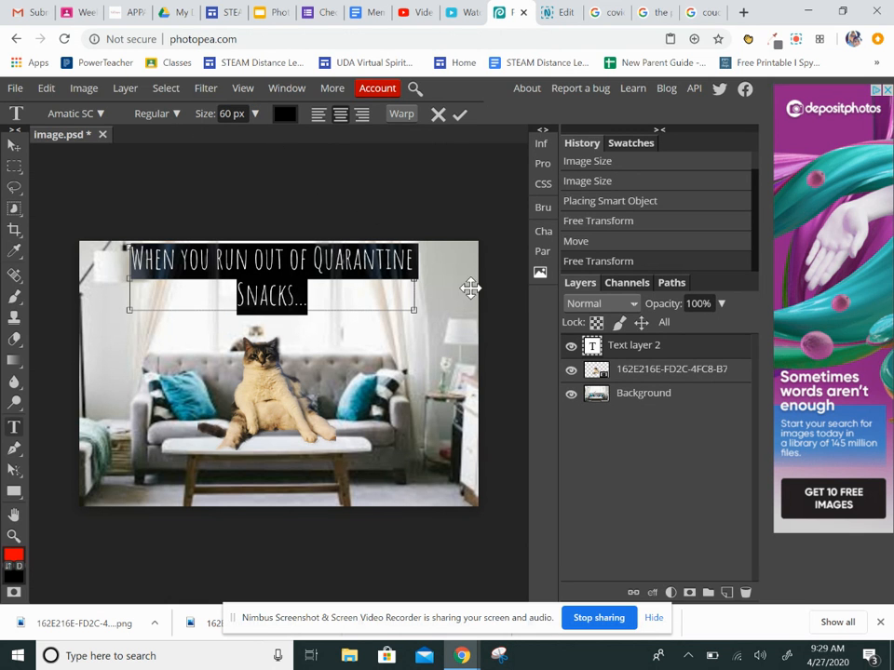
Step: Confirm black (000000) as the caption's colour and move the caption slightly down, to just above the cat's head
click(284, 117)
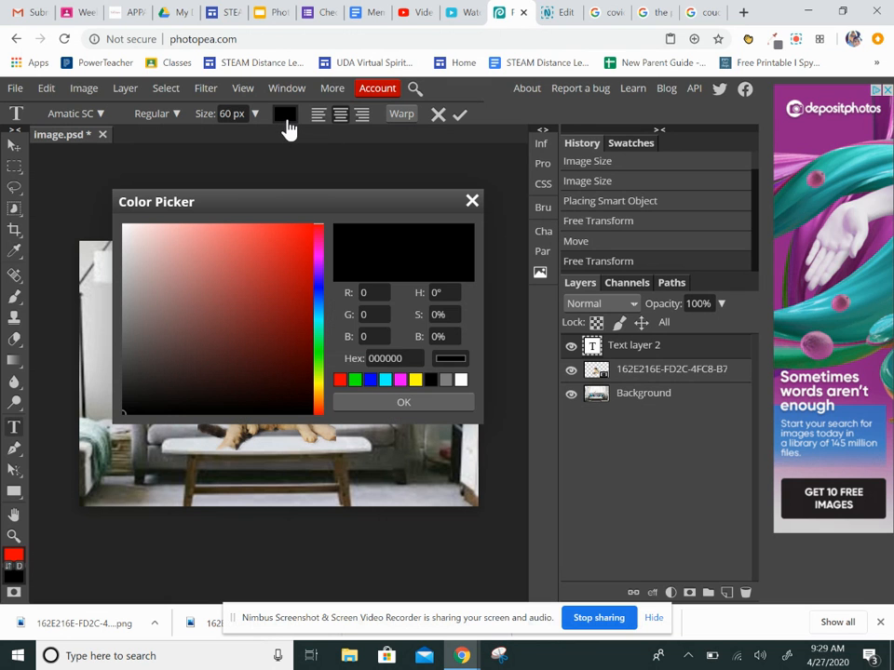
click(420, 405)
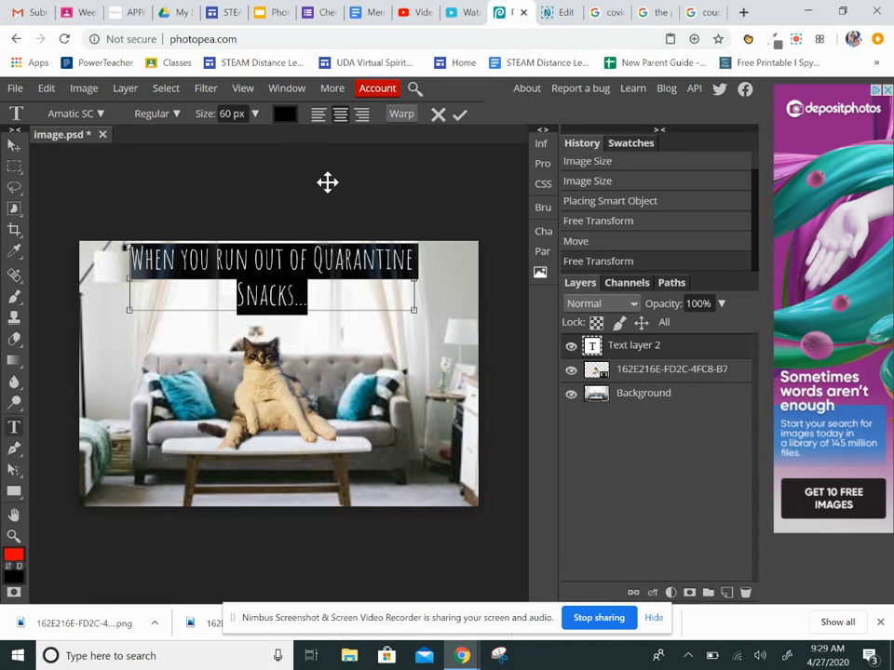
click(14, 147)
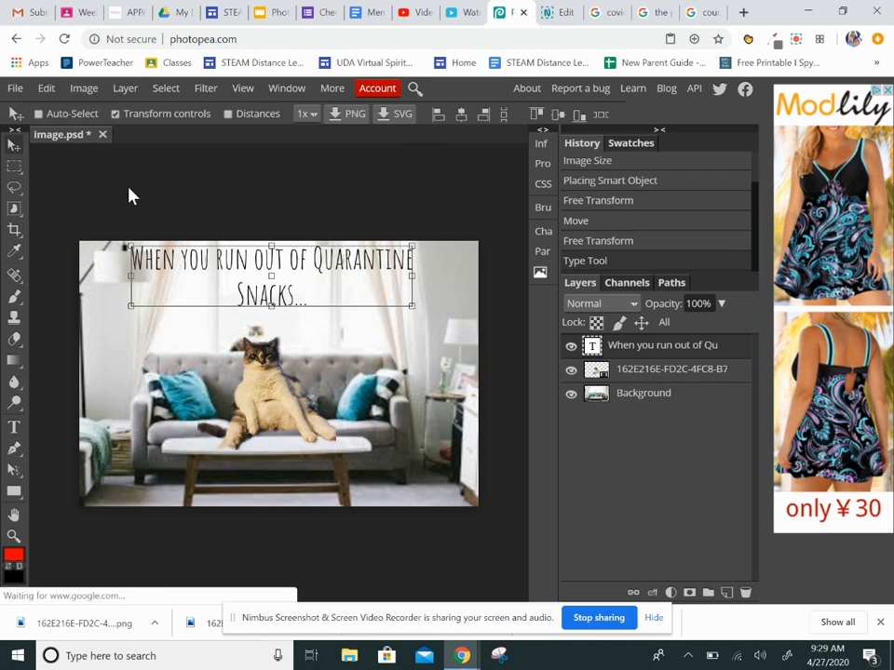
drag(275, 267, 275, 283)
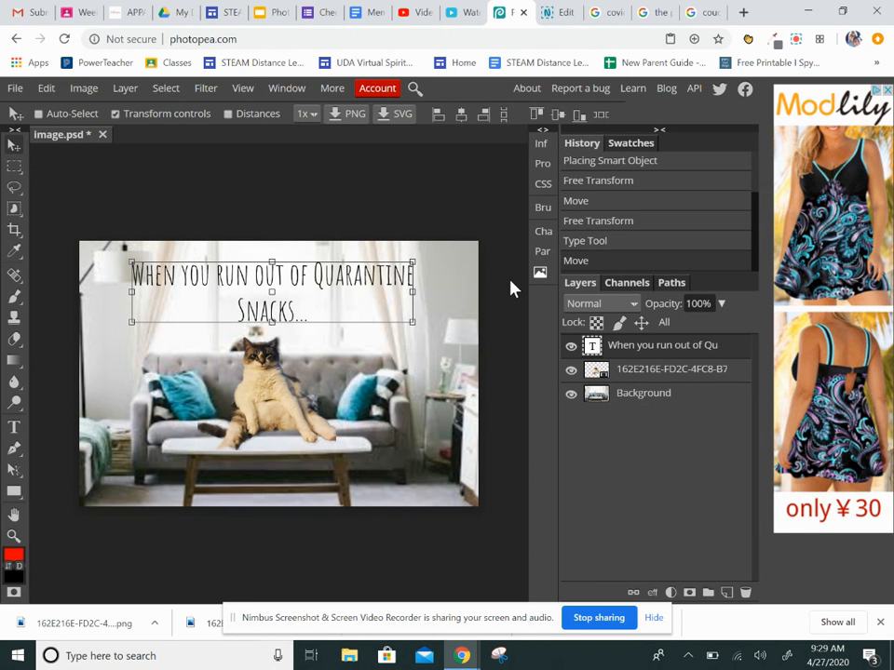
Step: Switch to the Meme Checklist in Google Docs and mark the included-text, correctly-written-text and appropriate-meme items as completed with an x
click(365, 17)
click(391, 444)
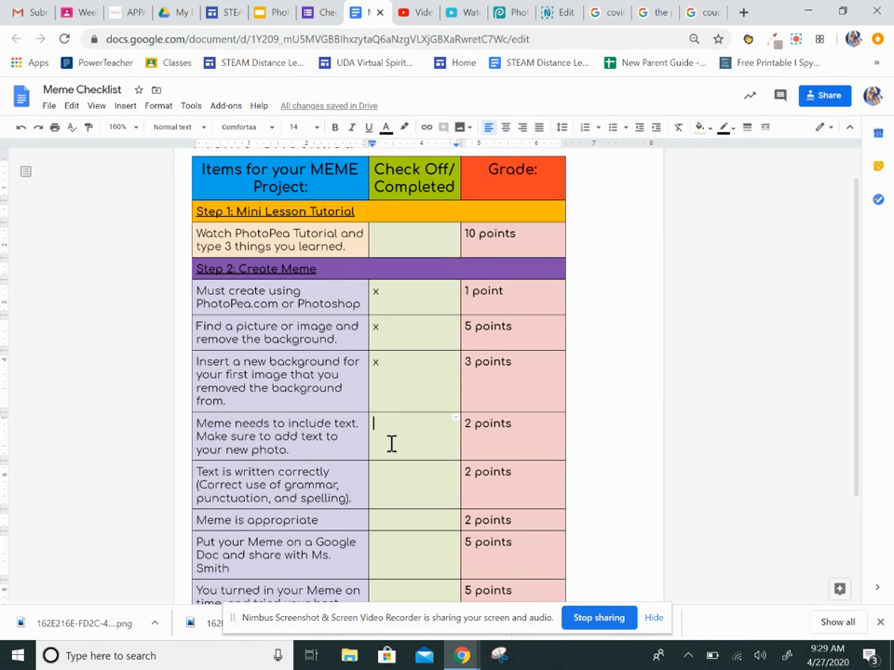
text(x)
scroll(391, 444, down, 1)
click(387, 453)
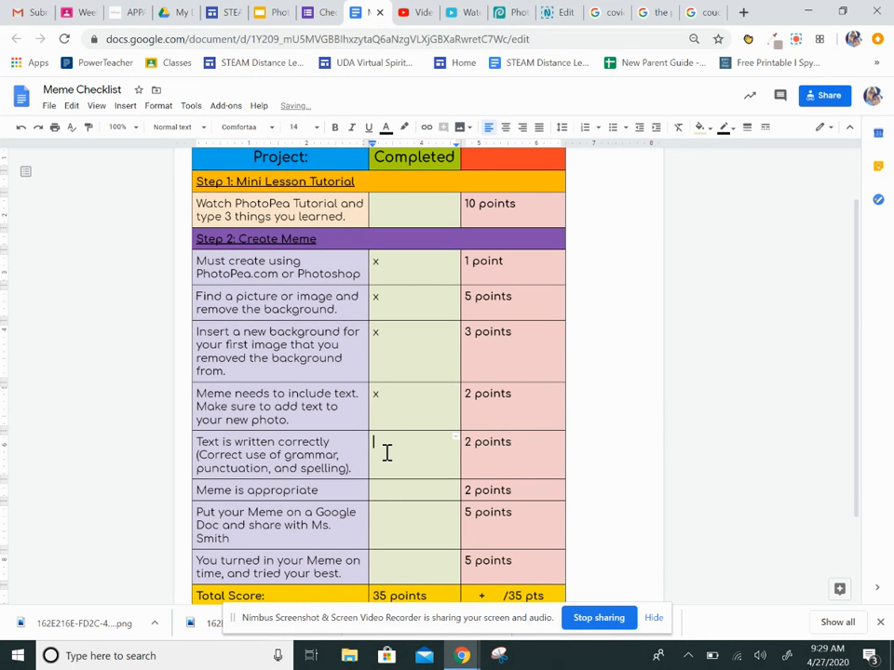
scroll(387, 452, down, 1)
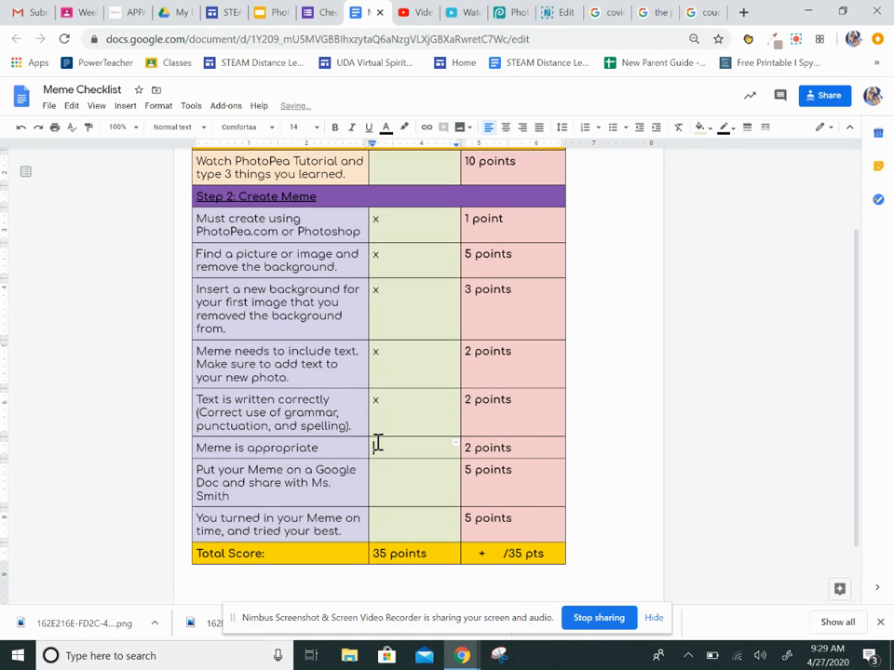
click(378, 444)
text(x)
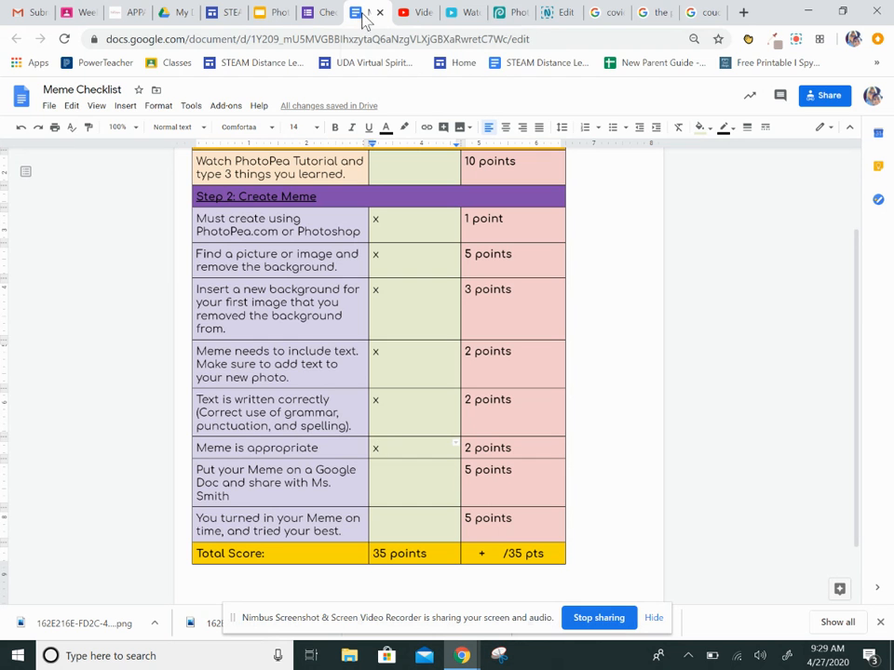
Step: Switch back to Photopea and export the finished meme as a PNG at 800 × 533 px and 100% quality
click(509, 14)
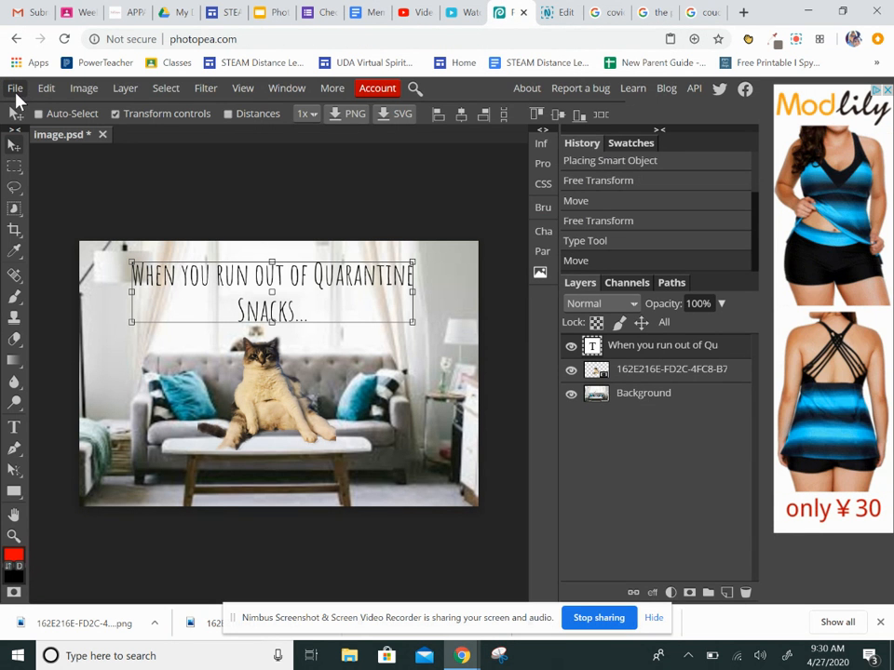
click(15, 90)
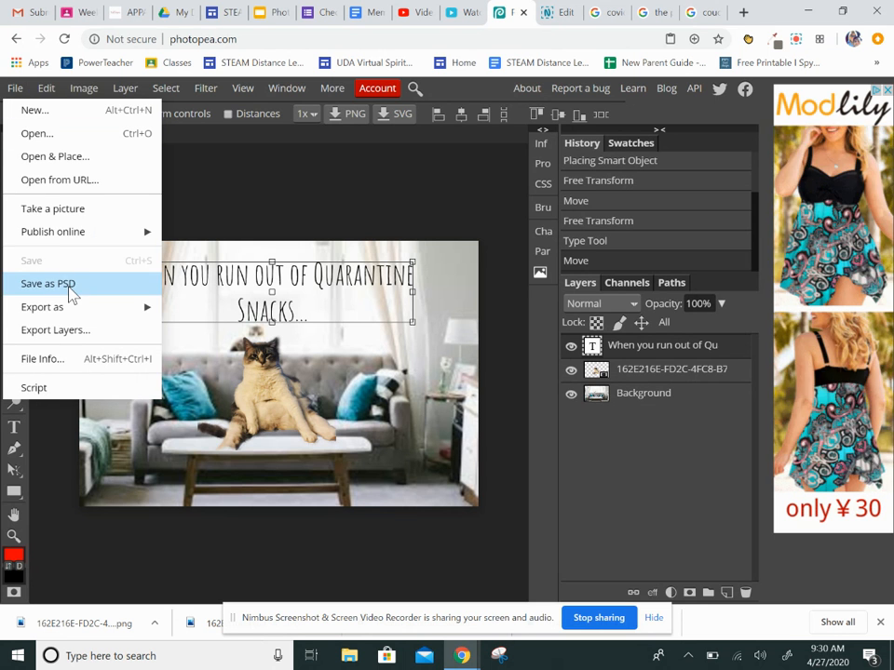
mouse_move(73, 313)
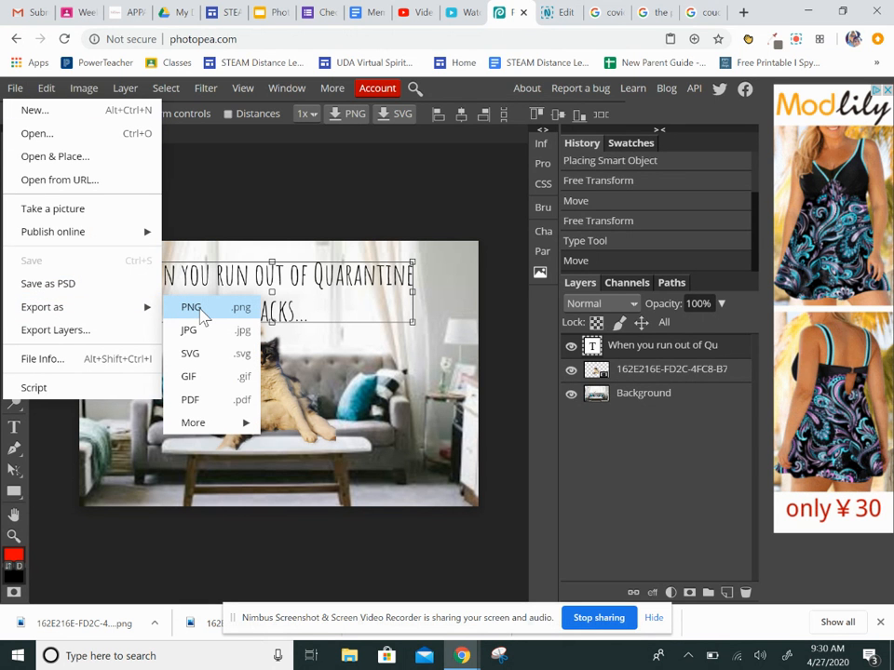
click(203, 316)
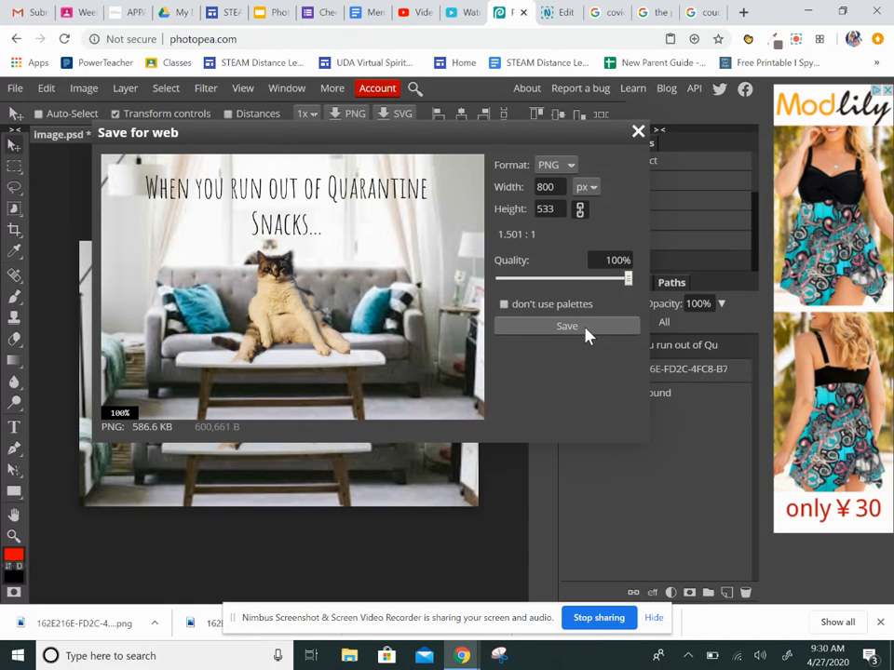
click(587, 334)
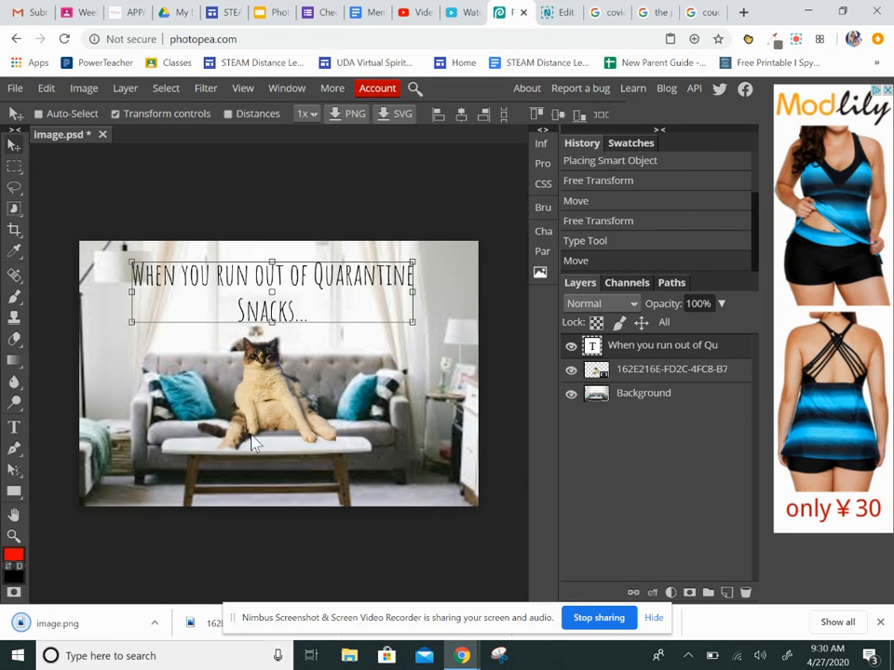